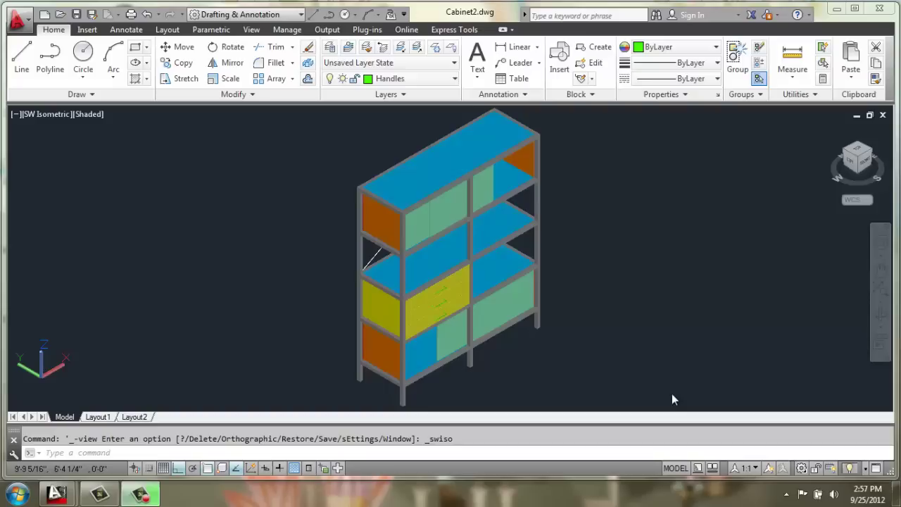
Step: Orbit the shaded Cabinet2 model from SW isometric around to a near-frontal viewing angle
left_click(882, 315)
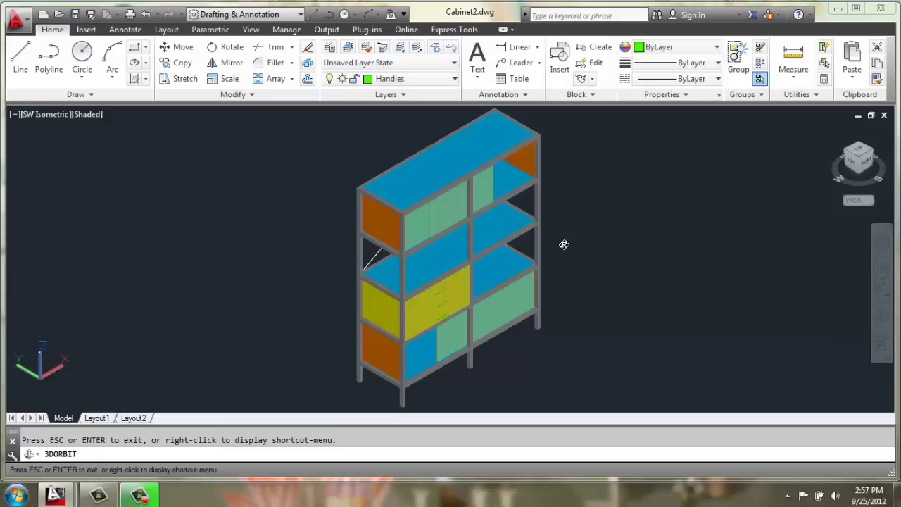
left_click_drag(584, 248, 449, 255)
mouse_move(562, 235)
left_mouse_down()
mouse_move(404, 244)
mouse_move(277, 223)
mouse_move(258, 243)
mouse_move(330, 278)
mouse_move(426, 288)
mouse_move(478, 282)
mouse_move(539, 256)
mouse_move(548, 238)
mouse_move(539, 237)
left_mouse_up()
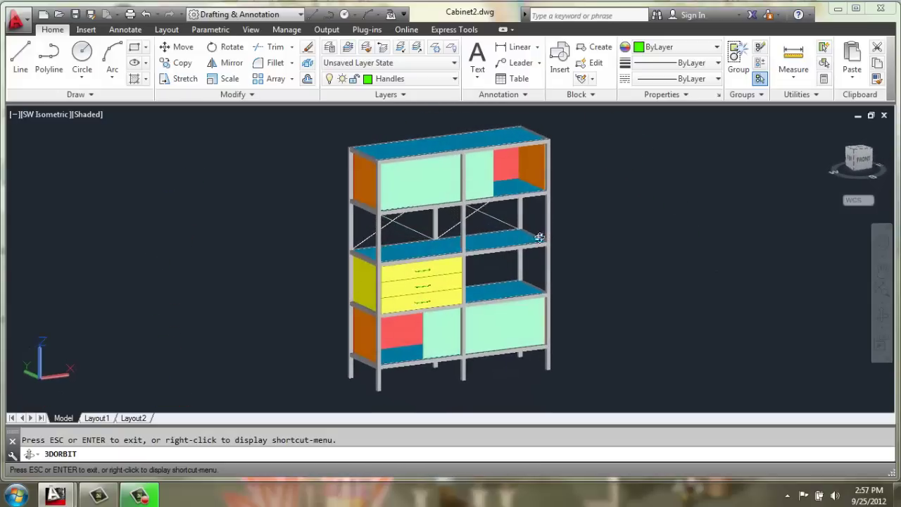
key("Escape")
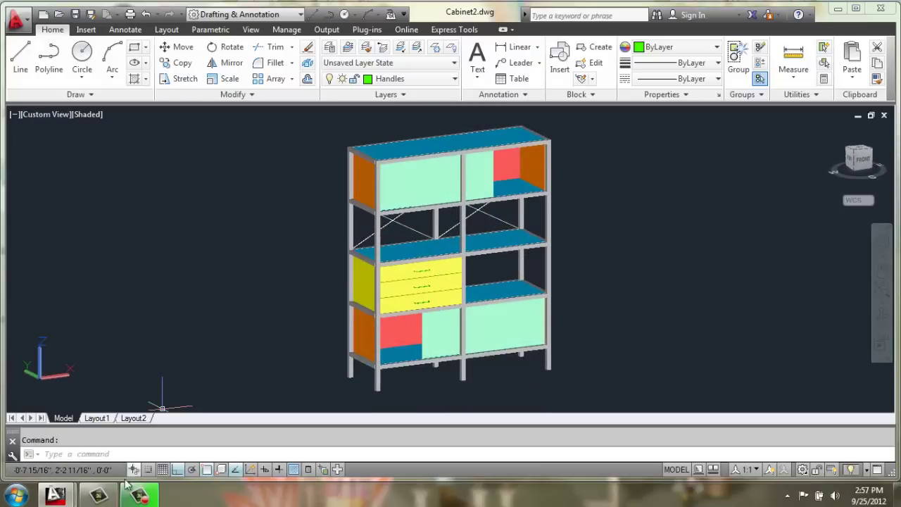
Step: Switch to Drawing3 and erase all 12 of its existing objects
mouse_move(64, 497)
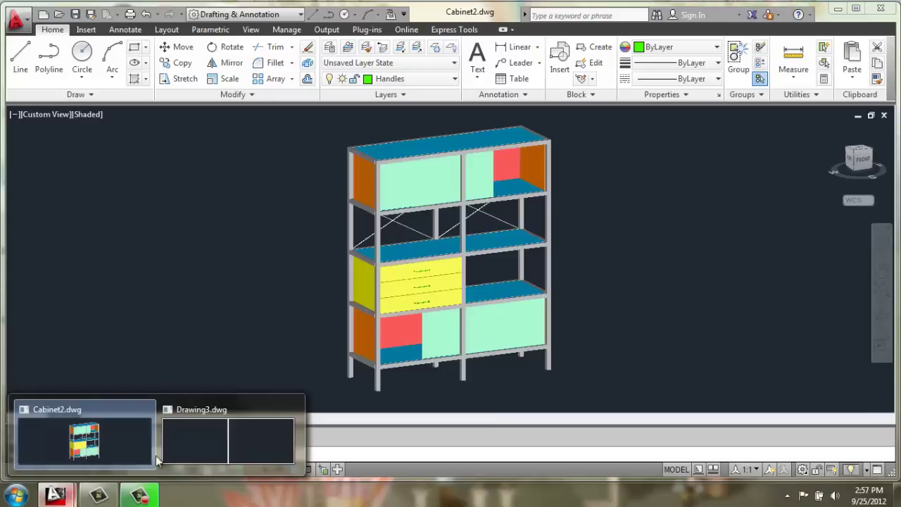
left_click(197, 412)
key("Delete")
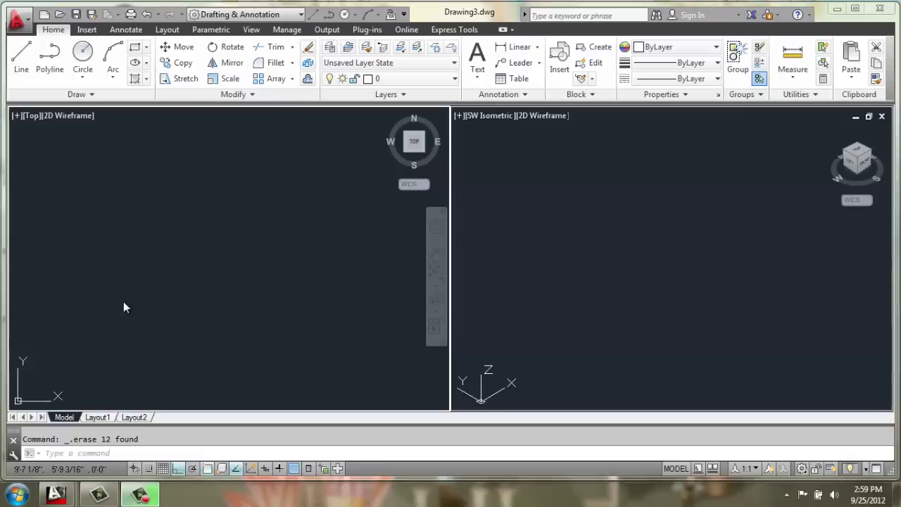
Step: Draw a closed line rectangle with sides 16, 47.5 and 16, closing it with C
left_click(20, 56)
left_click(100, 329)
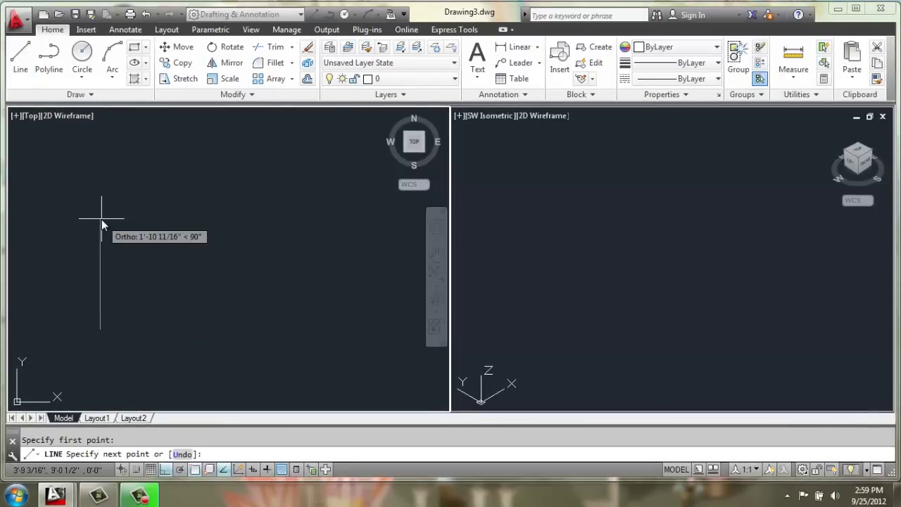
type("16")
key("Return")
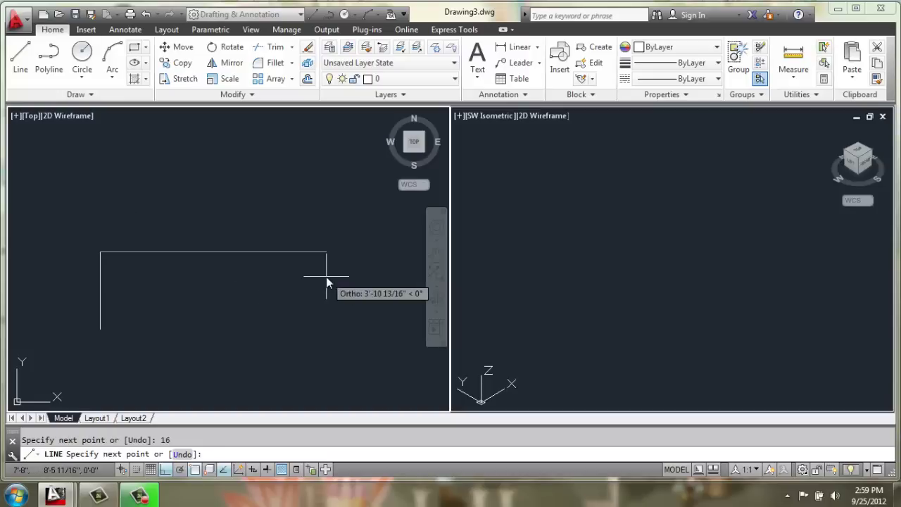
type("47.5")
key("Return")
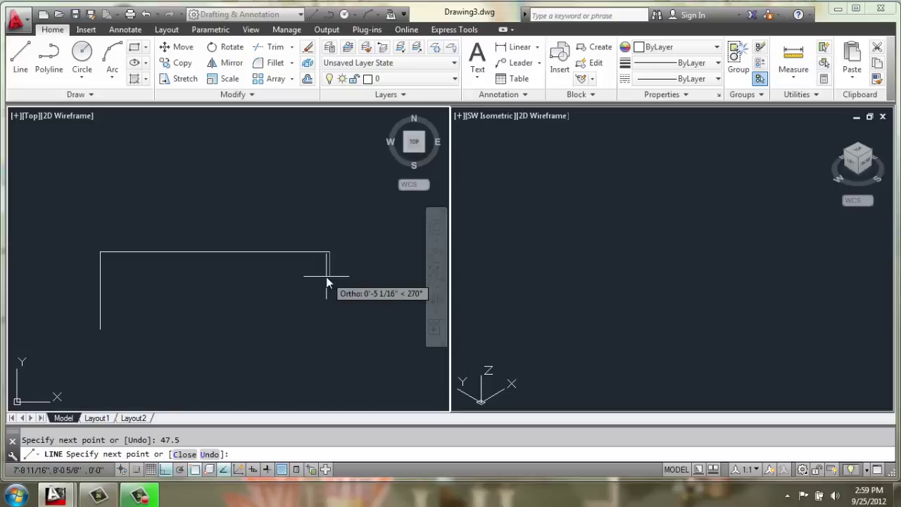
type("16")
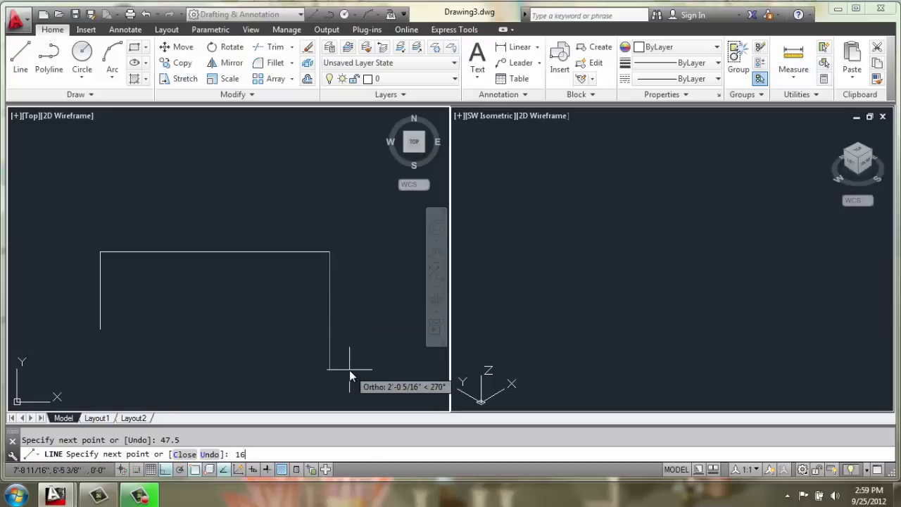
key("Return")
type("c")
key("Return")
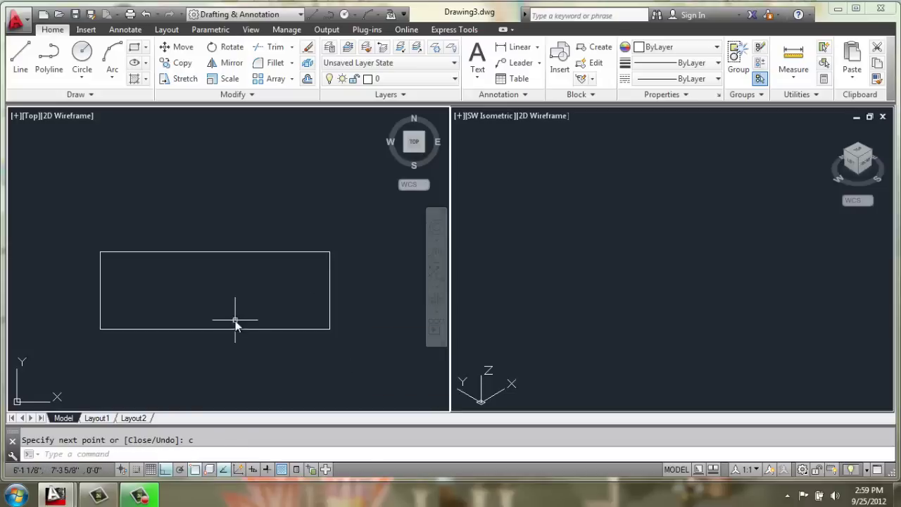
Step: Zoom All in the SW Isometric viewport to show the rectangle, then return to the Top view
left_click(646, 285)
type("z")
key("Return")
type("a")
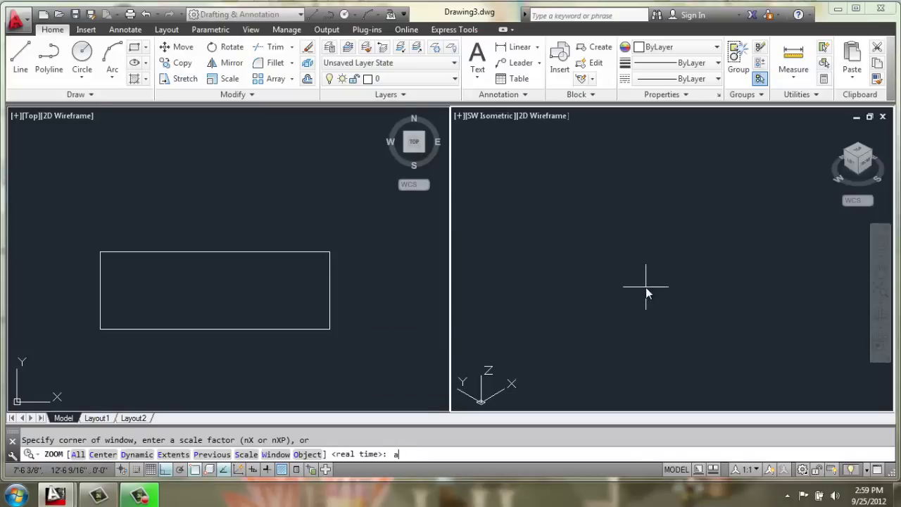
key("Return")
left_click(288, 318)
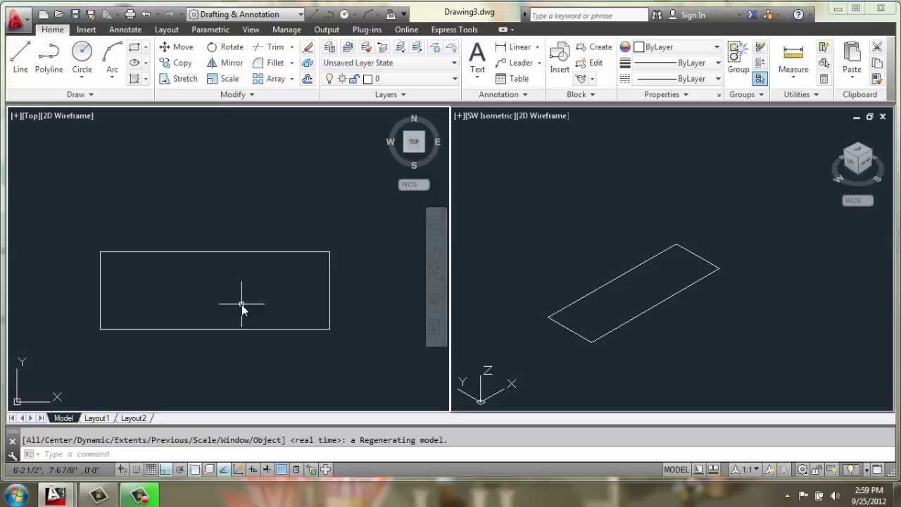
Step: Draw a closed 1x1 polyline square above the rectangle
left_click(48, 56)
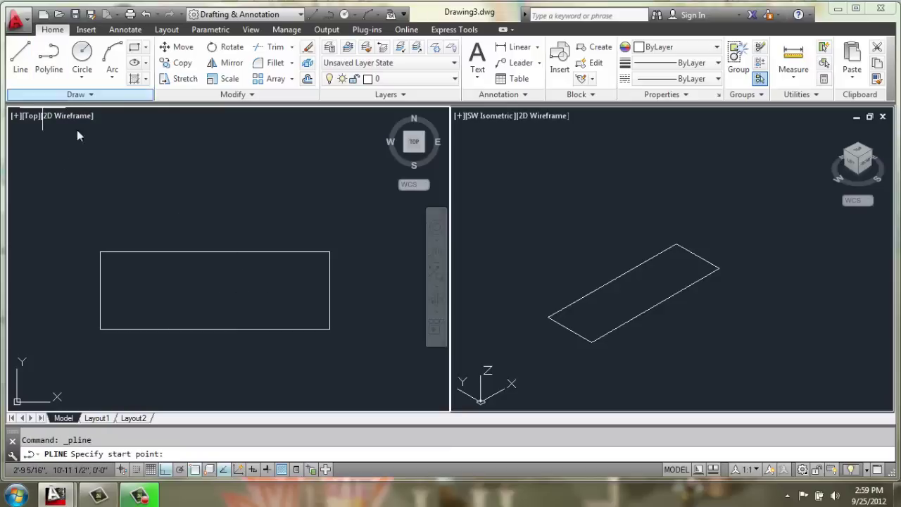
left_click(99, 199)
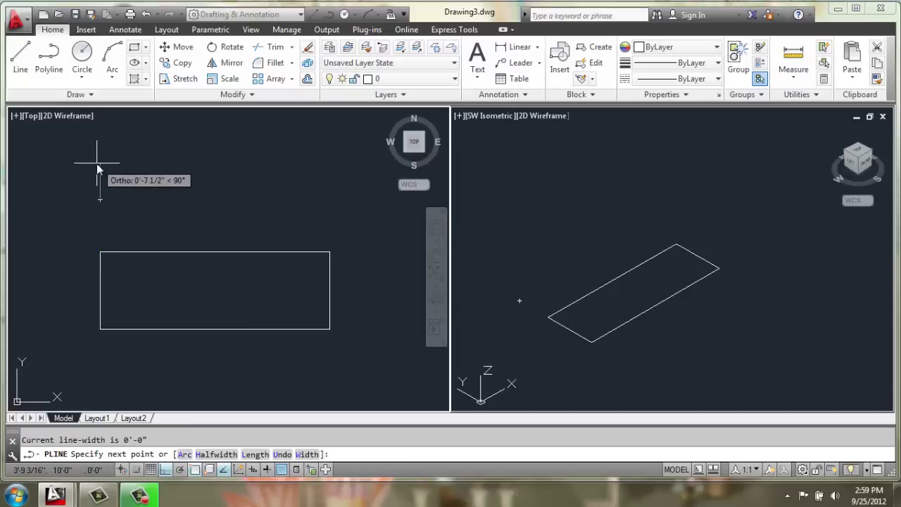
type("1")
key("Return")
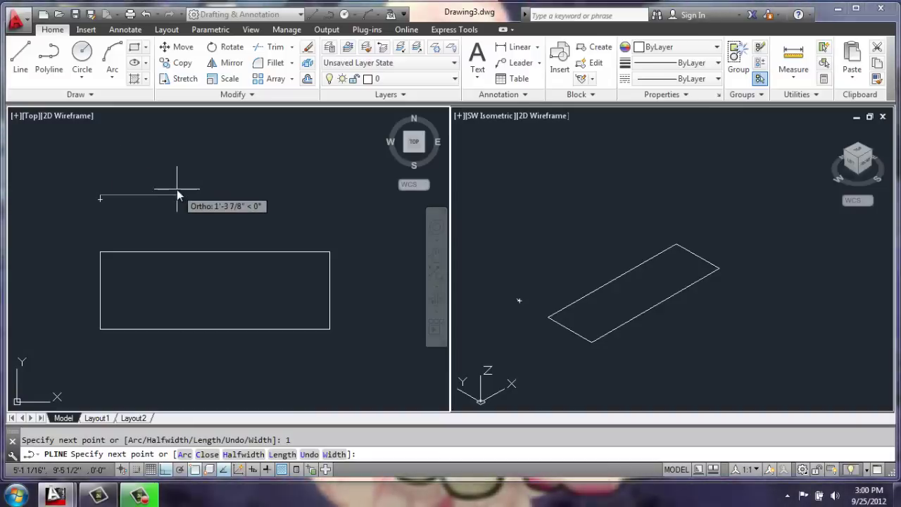
key("Return")
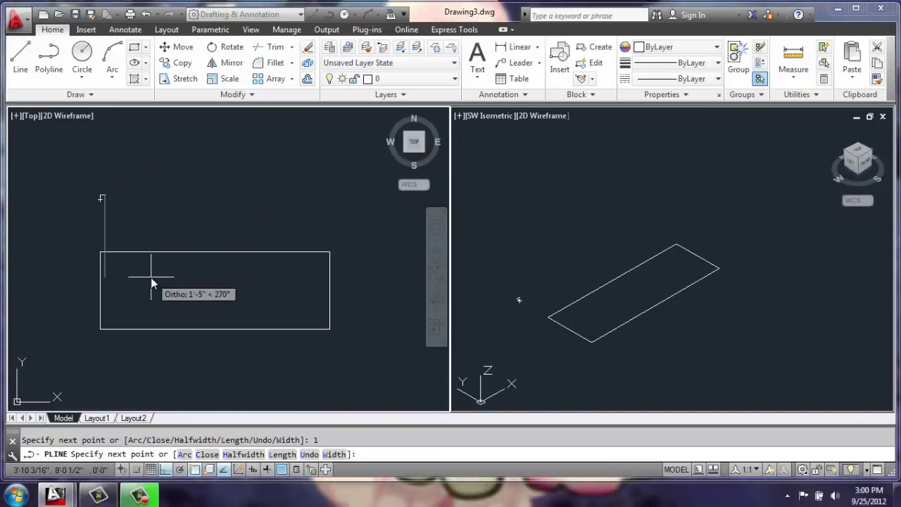
type("c")
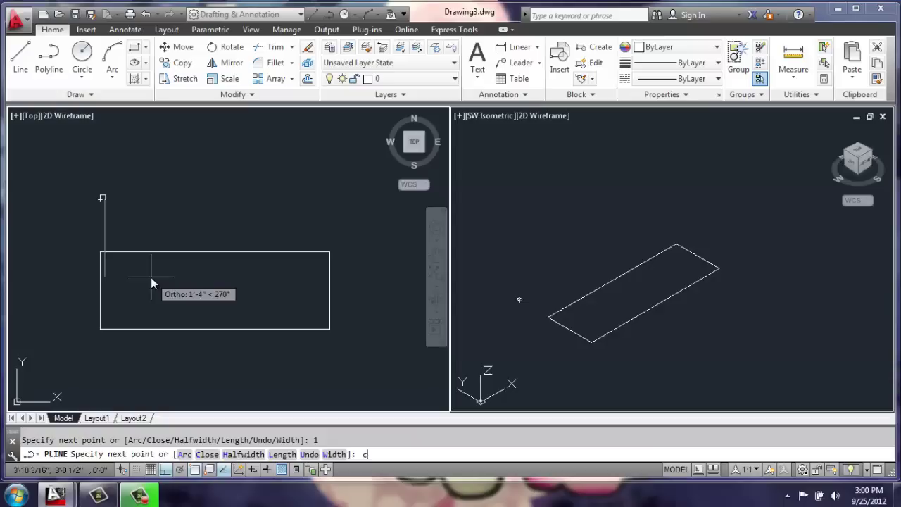
key("Return")
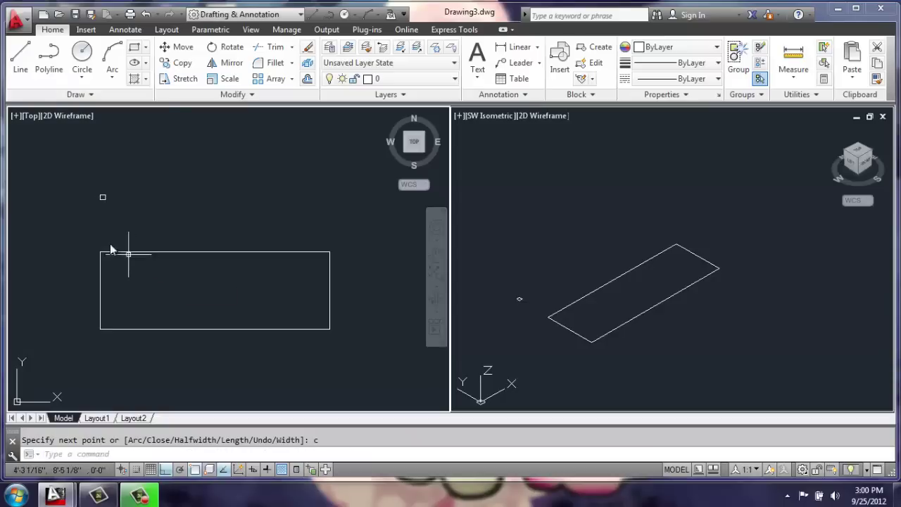
Step: Move the last-drawn square onto the rectangle's top-left corner
left_click(177, 47)
type("l")
key("Return")
key("Return")
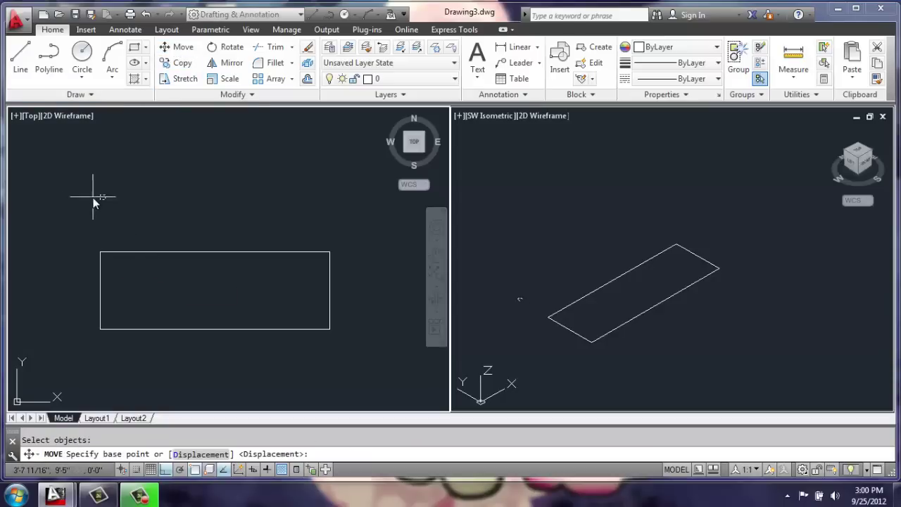
left_click(121, 188)
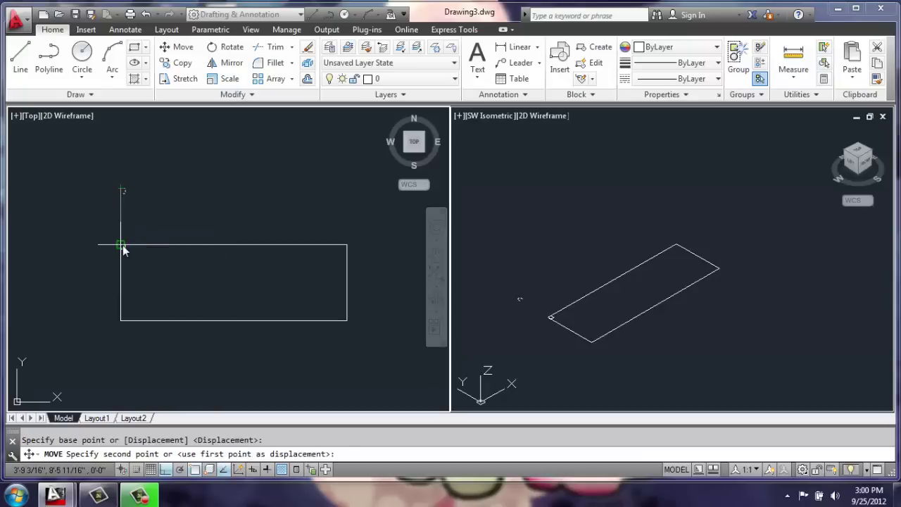
left_click(121, 246)
scroll(125, 262, "up", 3)
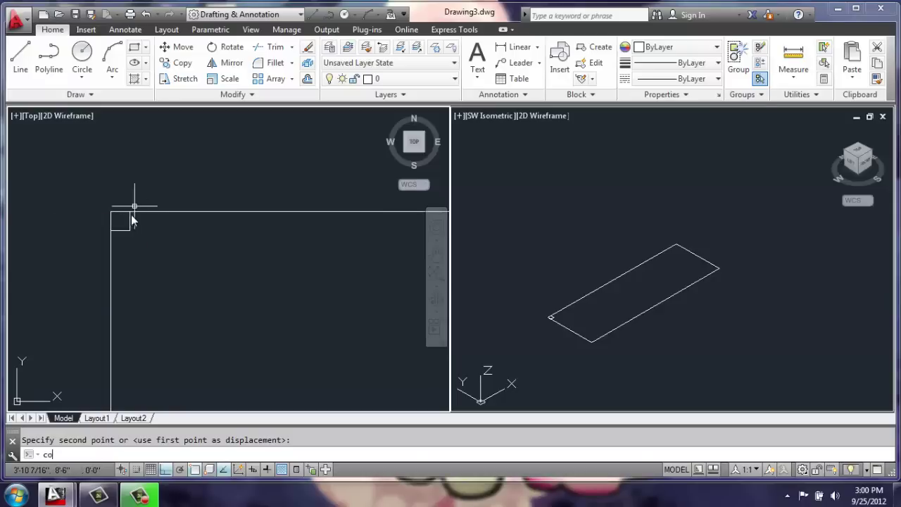
Step: Copy the corner square to the rectangle's bottom-left corner
key("Escape")
type("co")
key("Return")
left_click(126, 231)
key("Return")
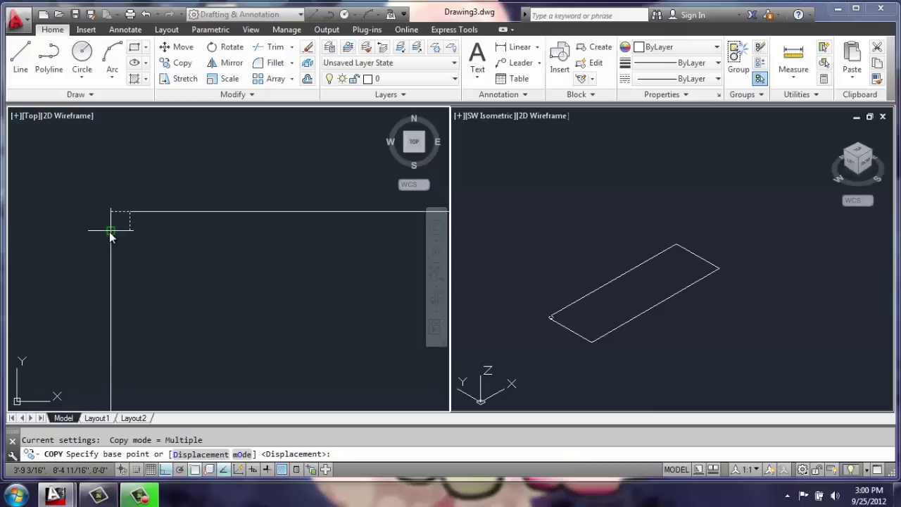
left_click(110, 233)
scroll(109, 232, "down", 5)
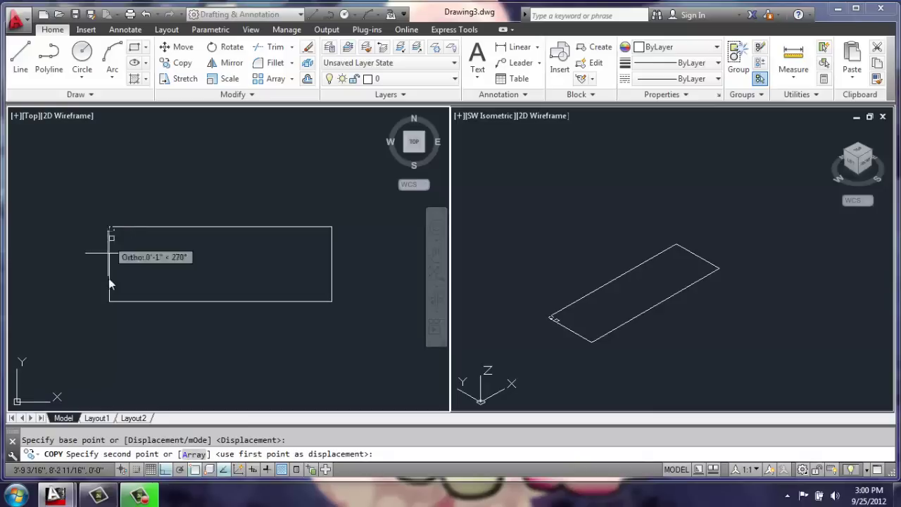
scroll(117, 306, "up", 2)
scroll(113, 304, "up", 3)
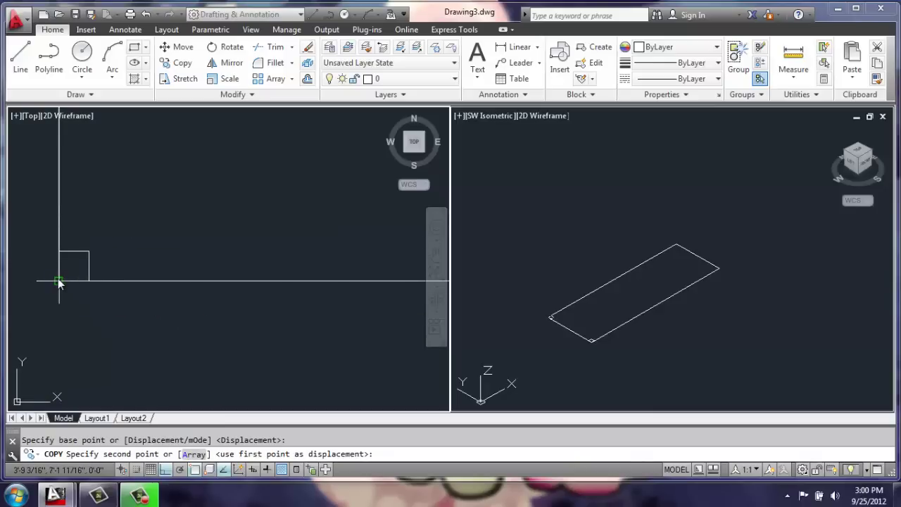
left_click(58, 282)
key("Return")
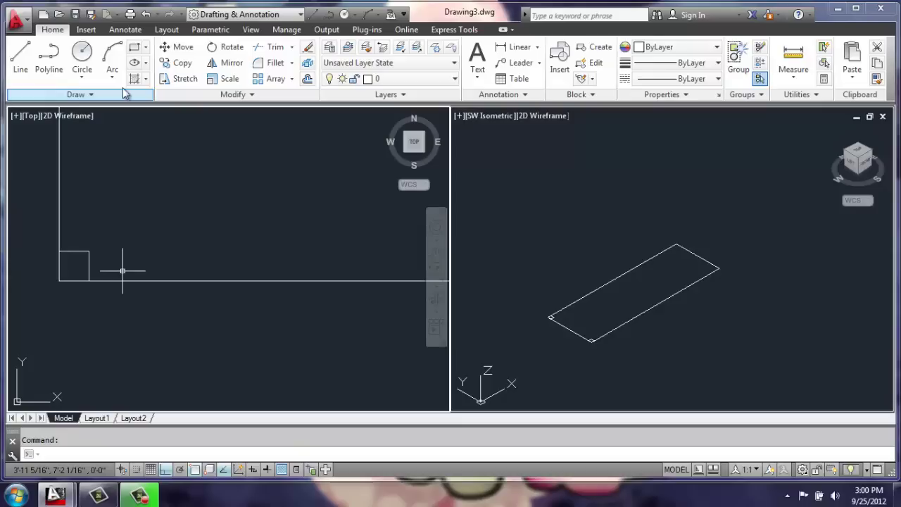
Step: Copy the two left squares from the top-left corner to the top-right corner
type("co")
key("Return")
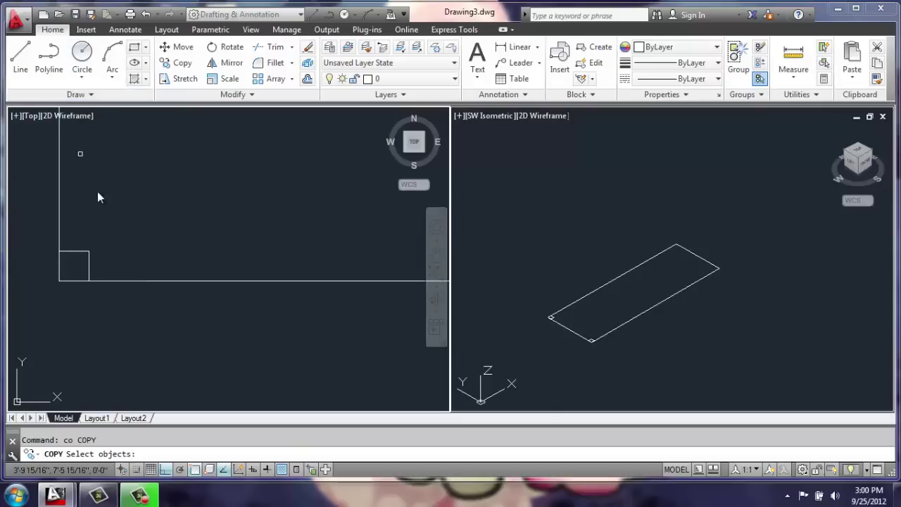
left_click(97, 230)
left_click(74, 257)
scroll(80, 264, "down", 4)
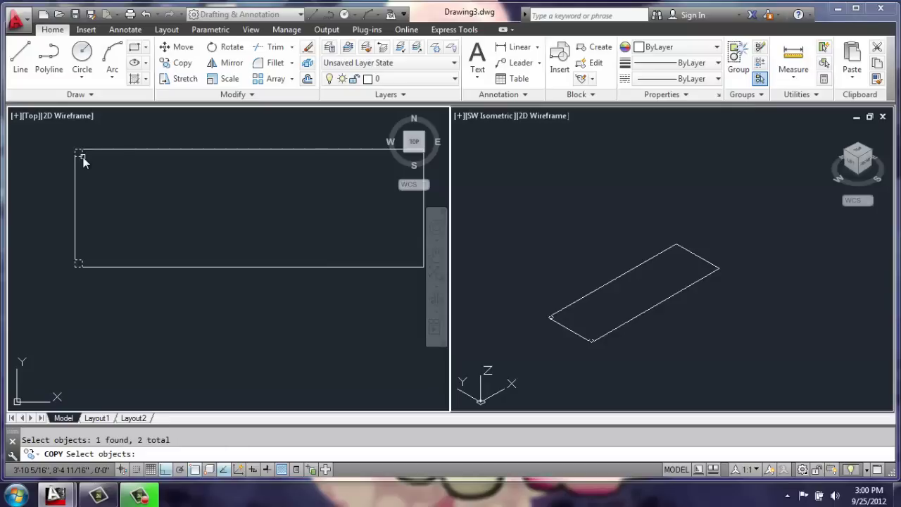
key("Return")
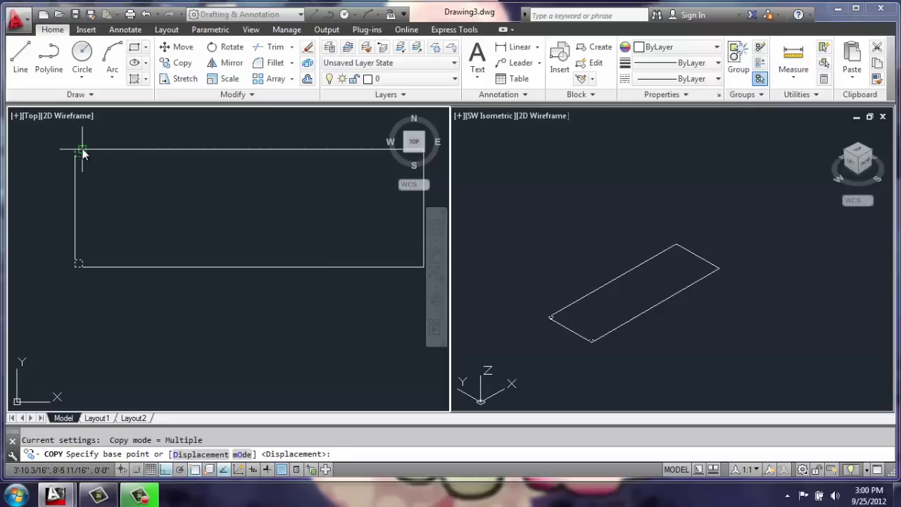
left_click(81, 152)
scroll(83, 154, "down", 4)
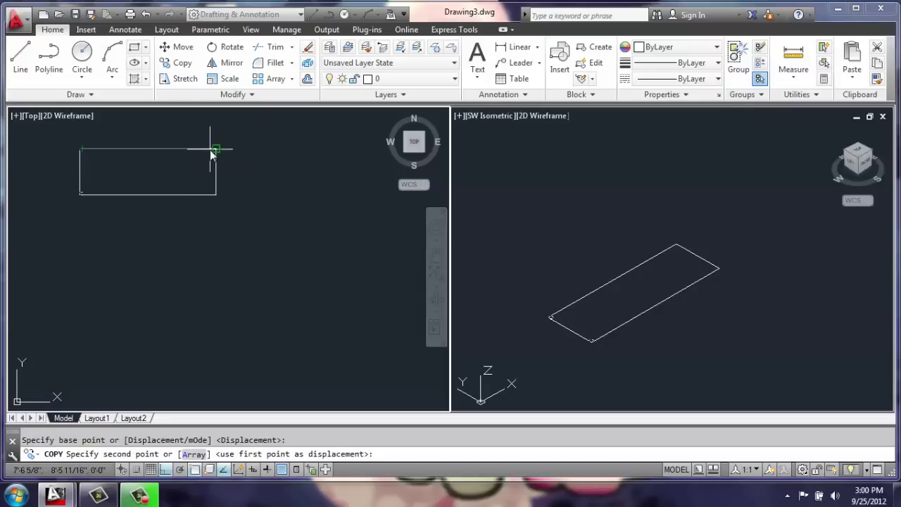
scroll(211, 149, "up", 8)
left_click(241, 152)
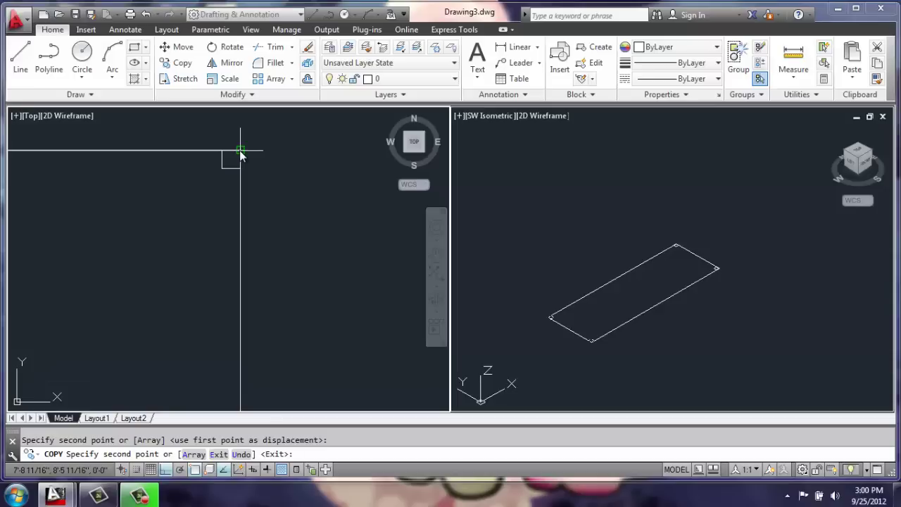
scroll(241, 150, "down", 3)
middle_click_drag(184, 193, 231, 228)
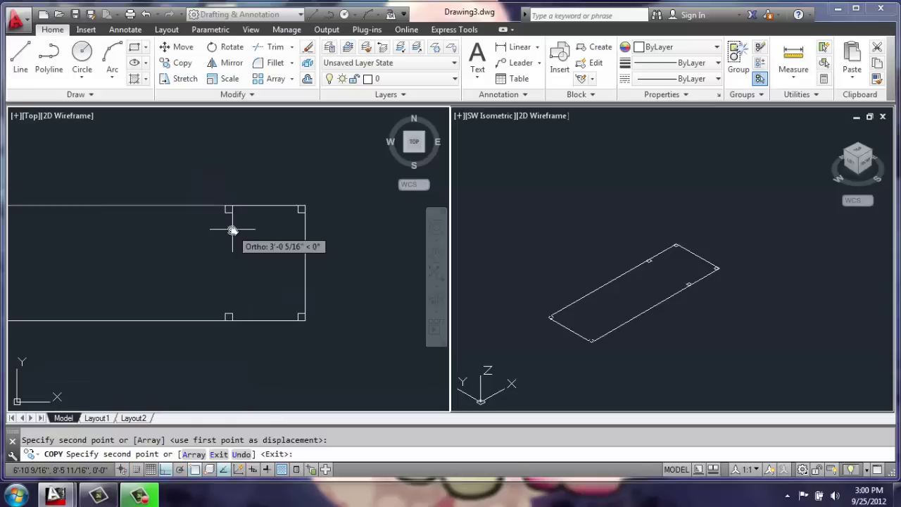
key("Escape")
Step: Copy two more post squares into place, completing the corners and long-side midpoints
left_click(189, 66)
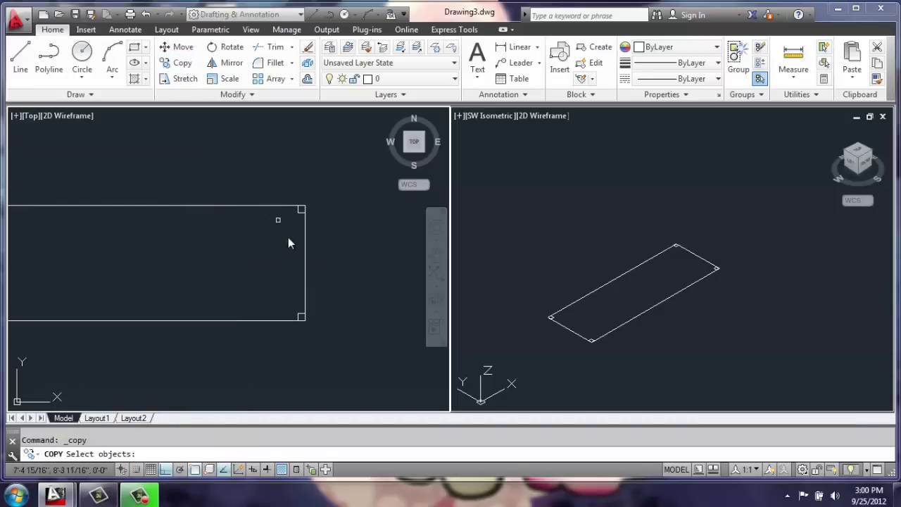
left_click(298, 211)
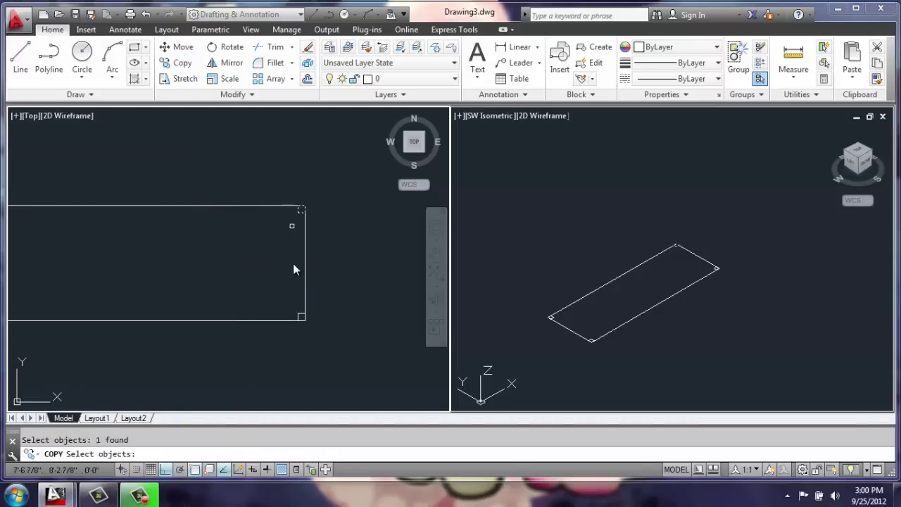
left_click(298, 318)
key("Return")
scroll(287, 207, "up", 5)
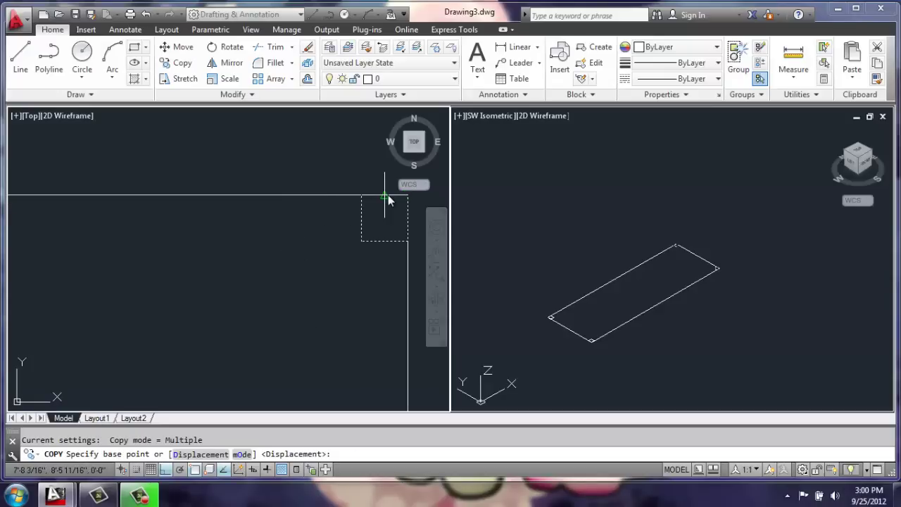
left_click(384, 195)
scroll(387, 200, "down", 4)
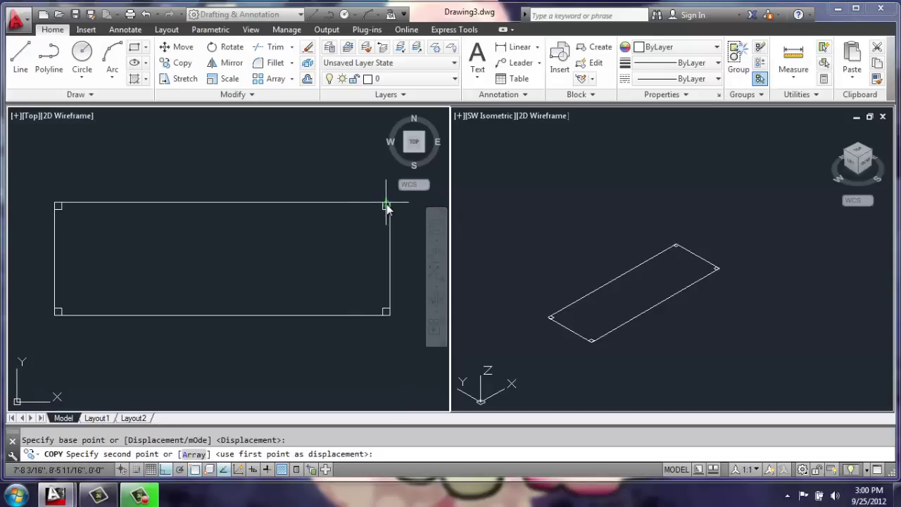
left_click(223, 205)
key("Return")
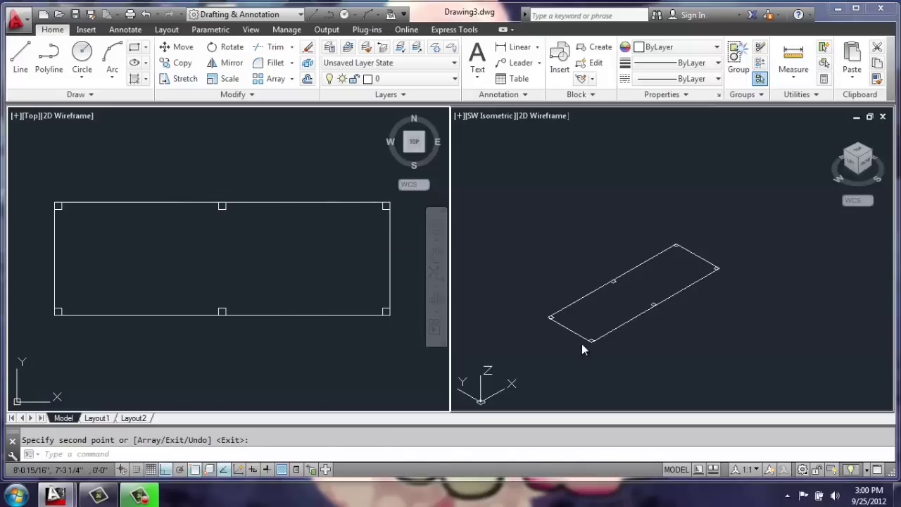
Step: Extrude all six post squares 57.5 units upward with EXT in the SW Isometric view
left_click(601, 317)
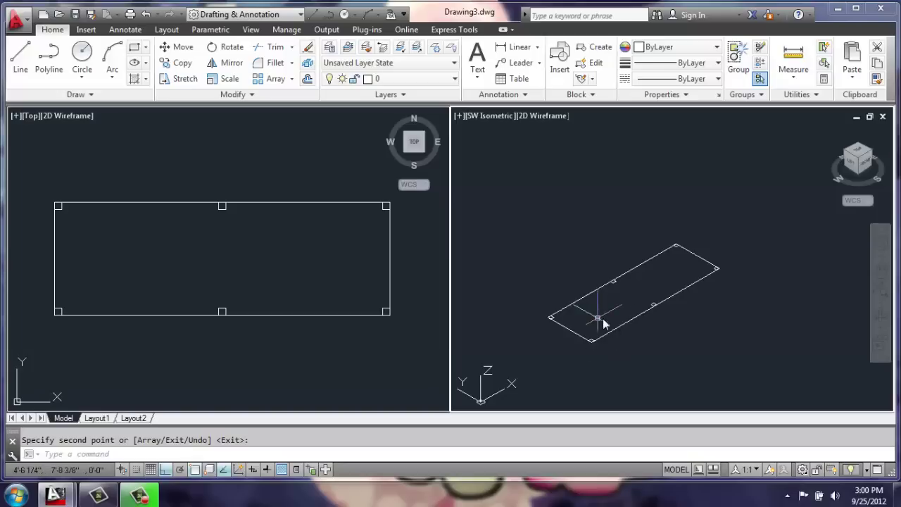
scroll(582, 307, "up", 4)
key("Escape")
type("ext")
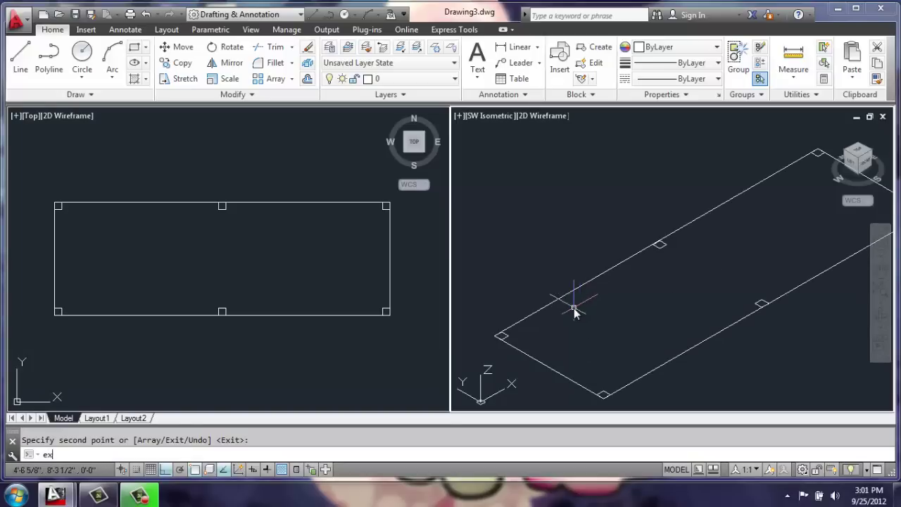
key("Return")
left_click(504, 338)
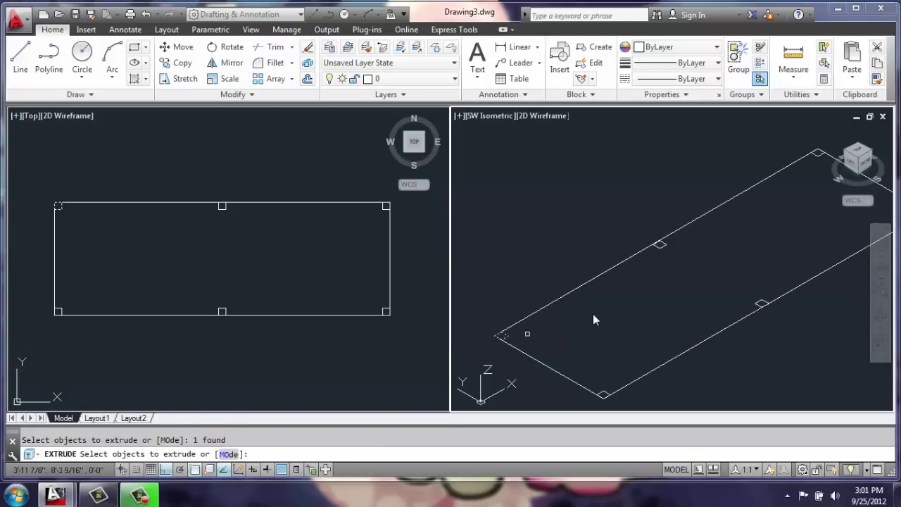
left_click(658, 248)
left_click(817, 160)
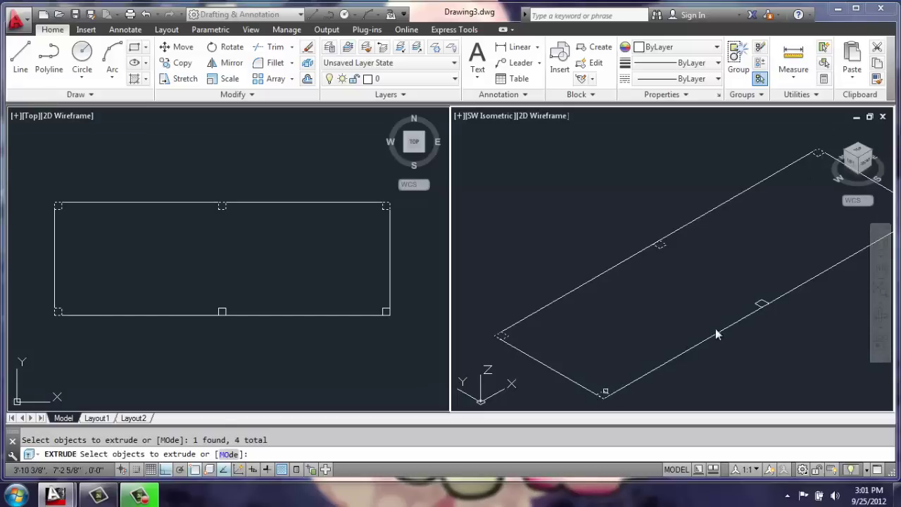
left_click(760, 304)
middle_click_drag(748, 282, 684, 306)
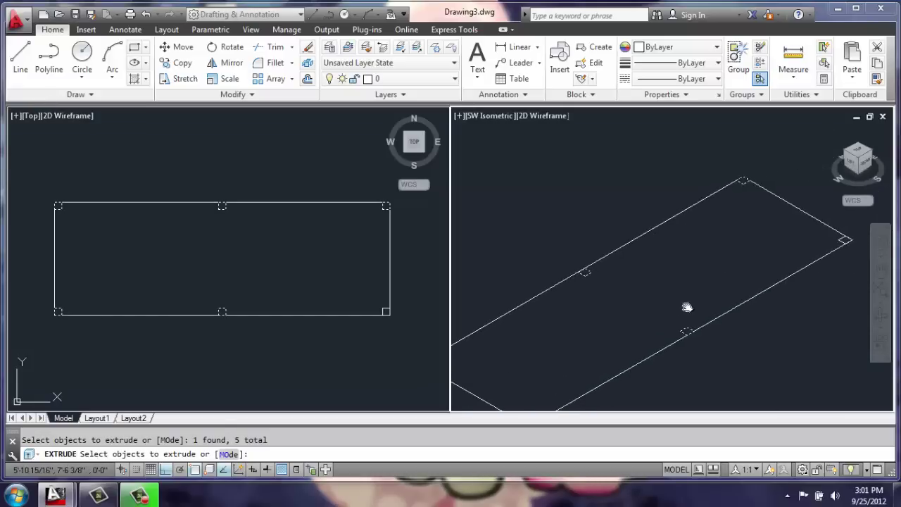
left_click(841, 241)
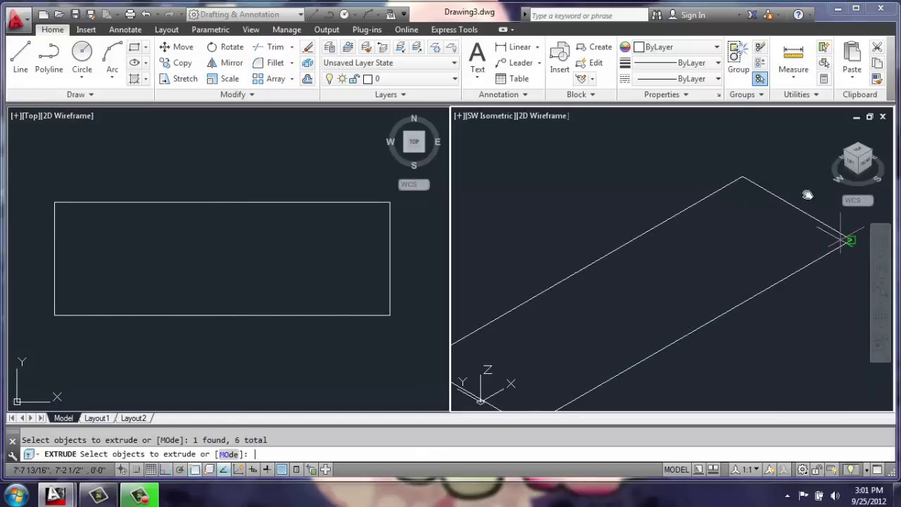
key("Return")
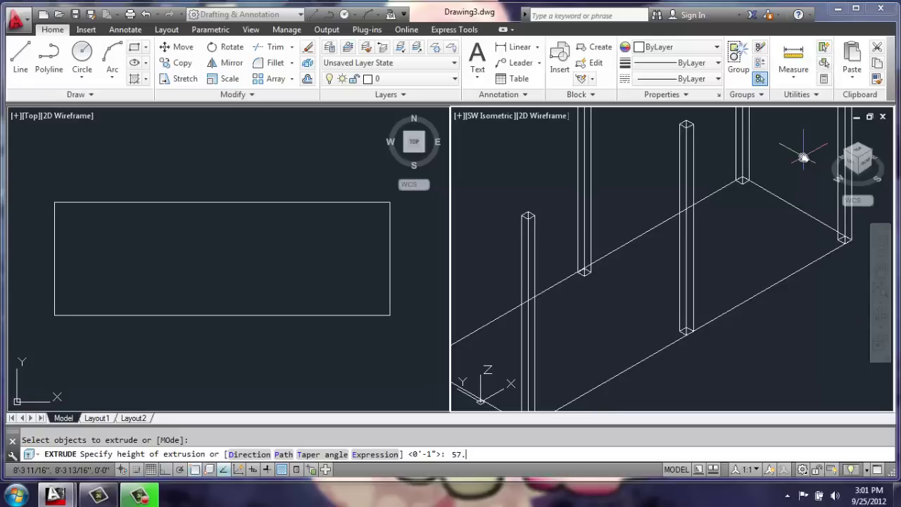
key("Return")
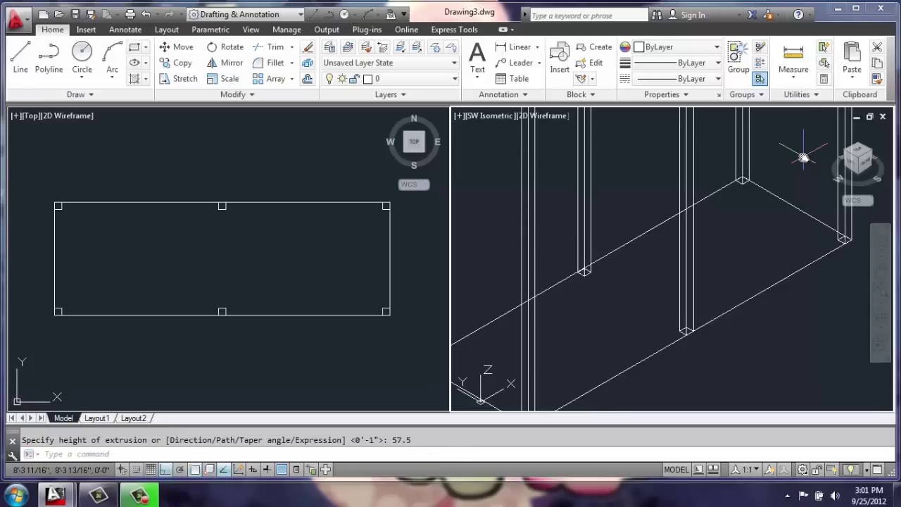
scroll(661, 197, "down", 5)
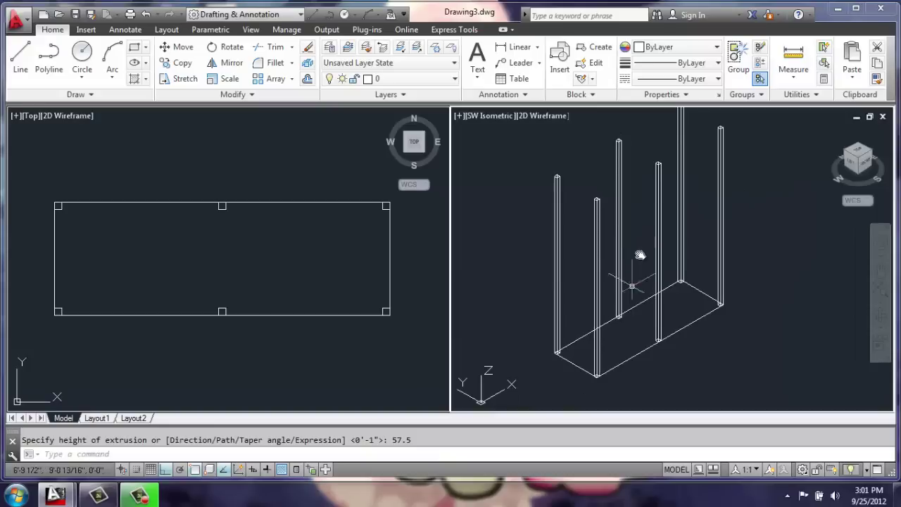
middle_click_drag(639, 255, 631, 294)
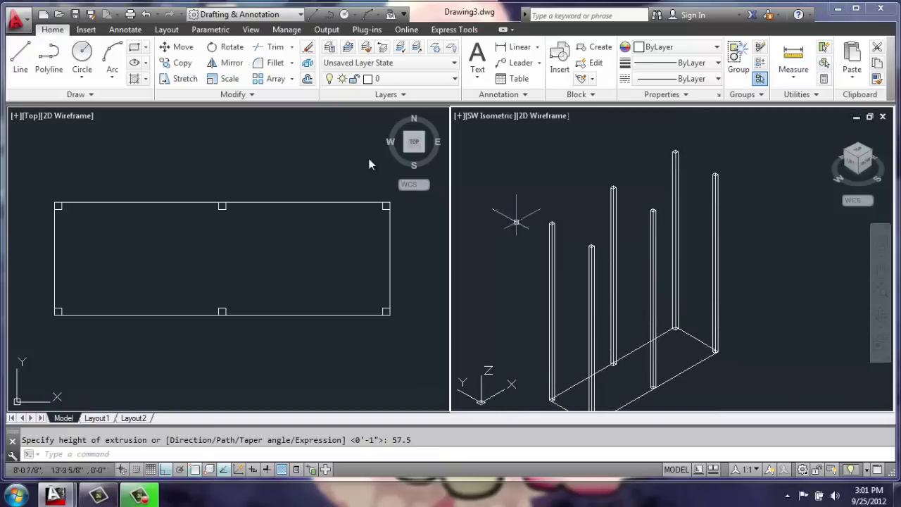
Step: Draw a closed polyline outline snapped across the post tops along one long side
key("Return")
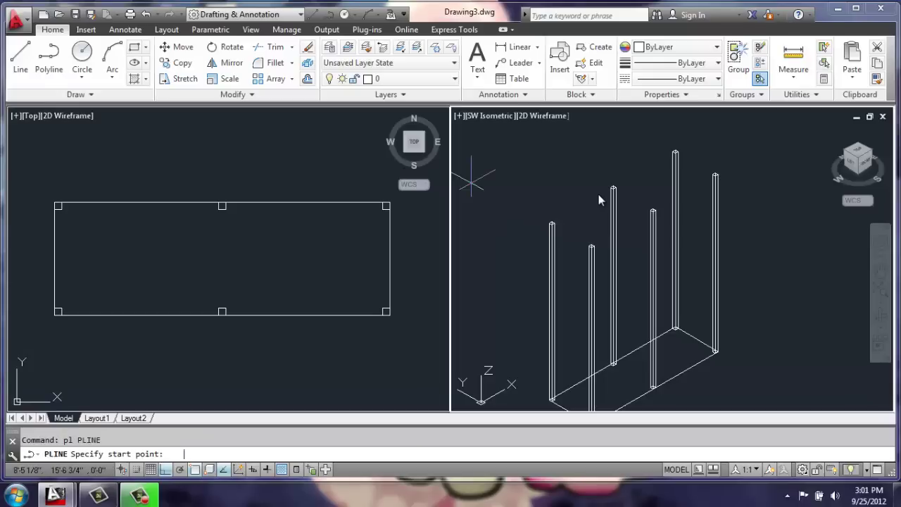
scroll(567, 201, "up", 4)
scroll(524, 254, "up", 4)
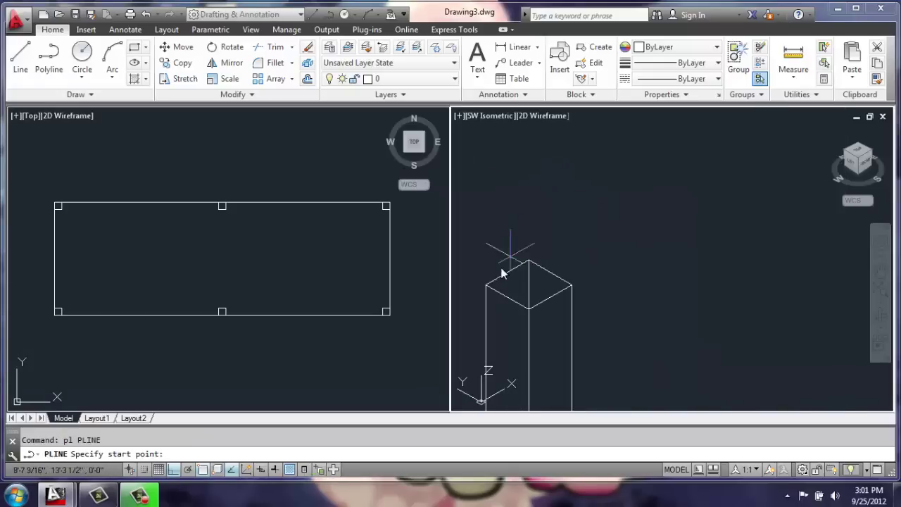
left_click(485, 285)
scroll(563, 260, "down", 5)
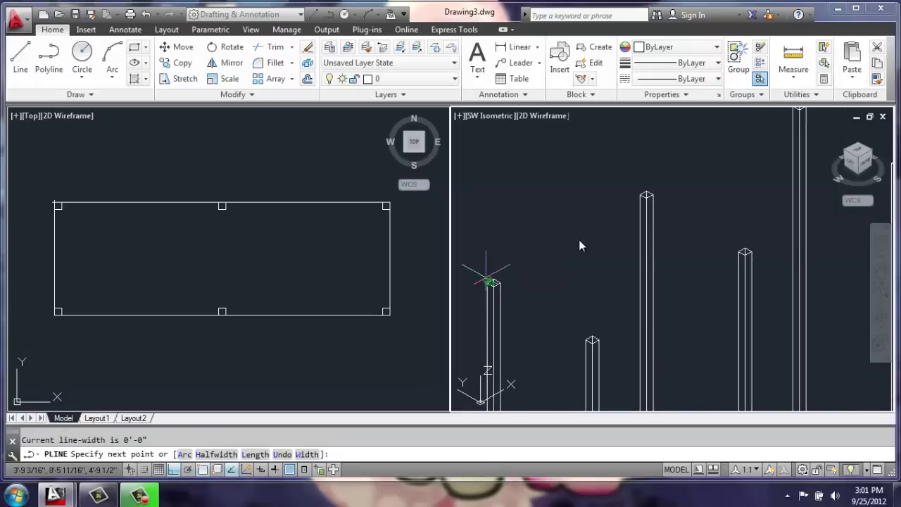
middle_click_drag(547, 256, 633, 250)
scroll(708, 176, "up", 6)
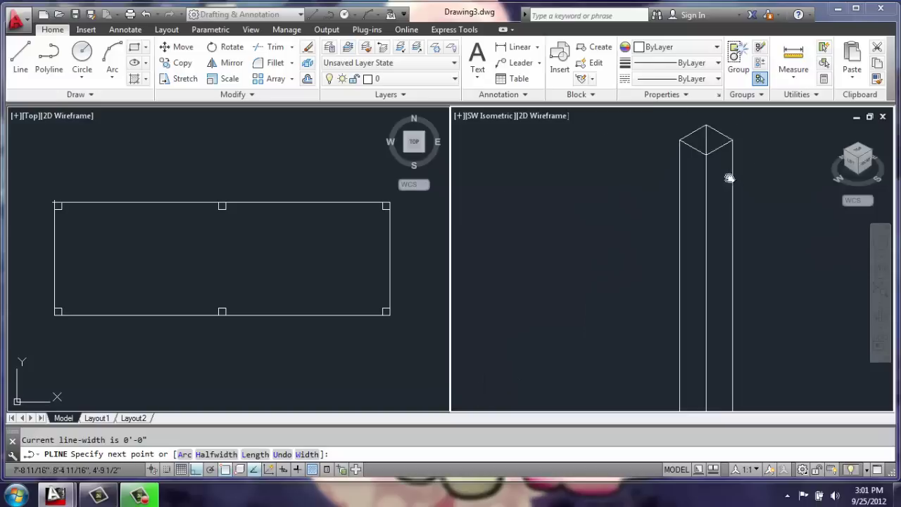
middle_click_drag(699, 164, 664, 209)
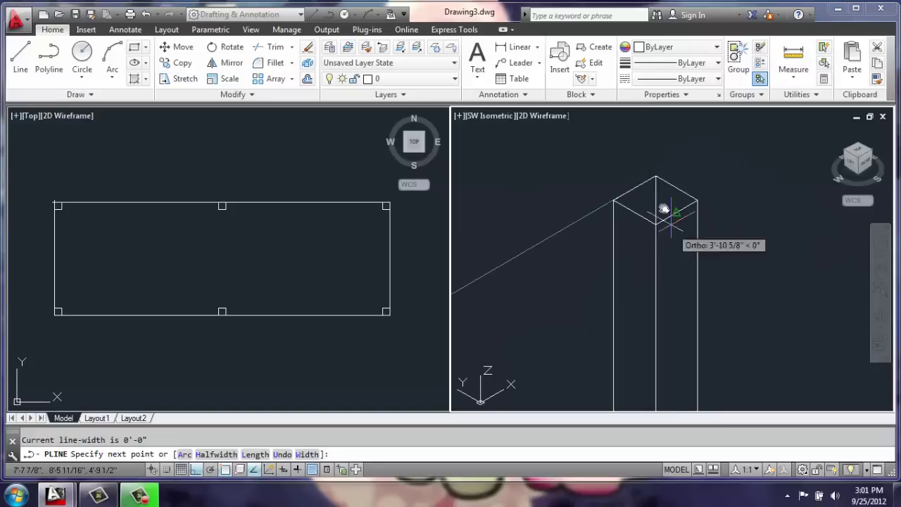
left_click(654, 178)
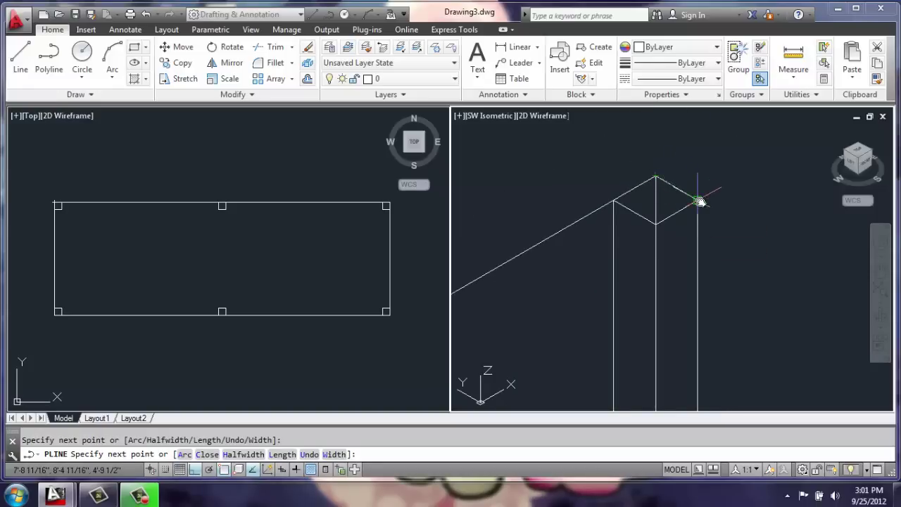
scroll(698, 197, "down", 3)
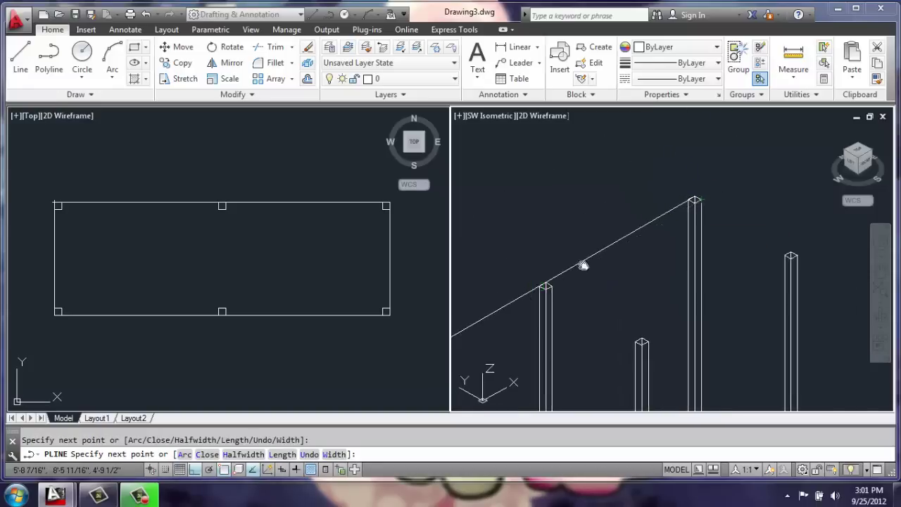
middle_click_drag(584, 264, 642, 215)
scroll(543, 258, "up", 5)
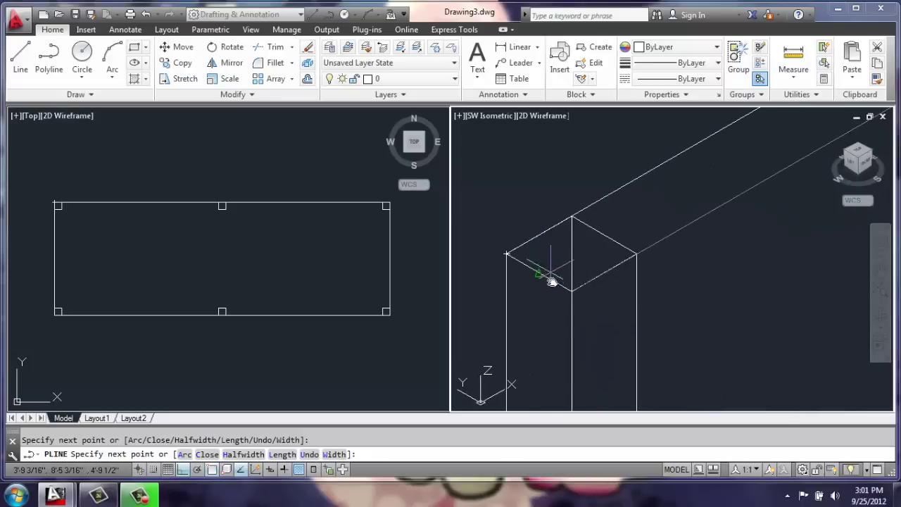
left_click(570, 291)
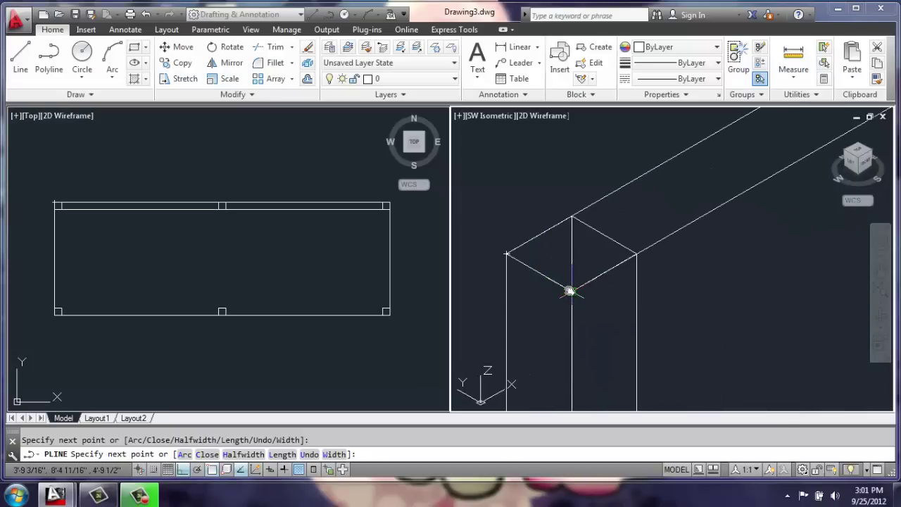
type("c")
key("Return")
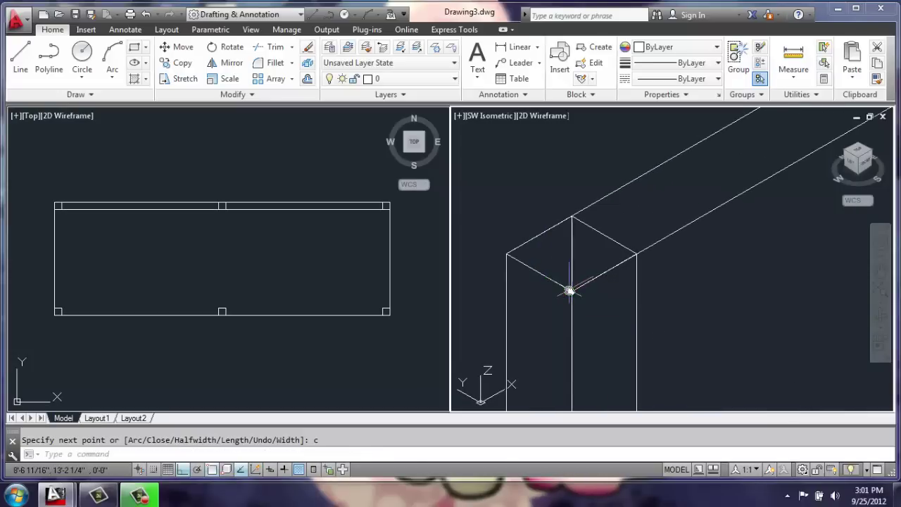
Step: Extrude the rail outline 1 unit into a thin top rail
type("ext")
key("Return")
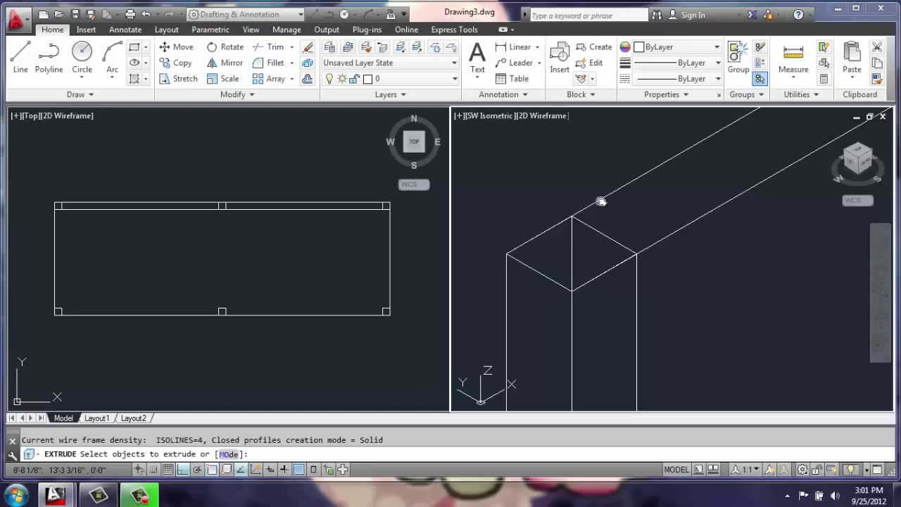
left_click(600, 199)
key("Return")
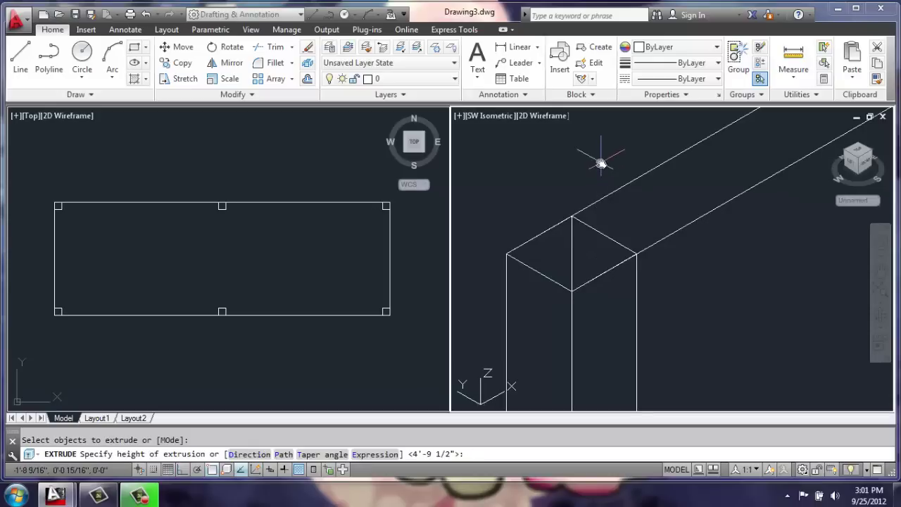
type("1")
key("Return")
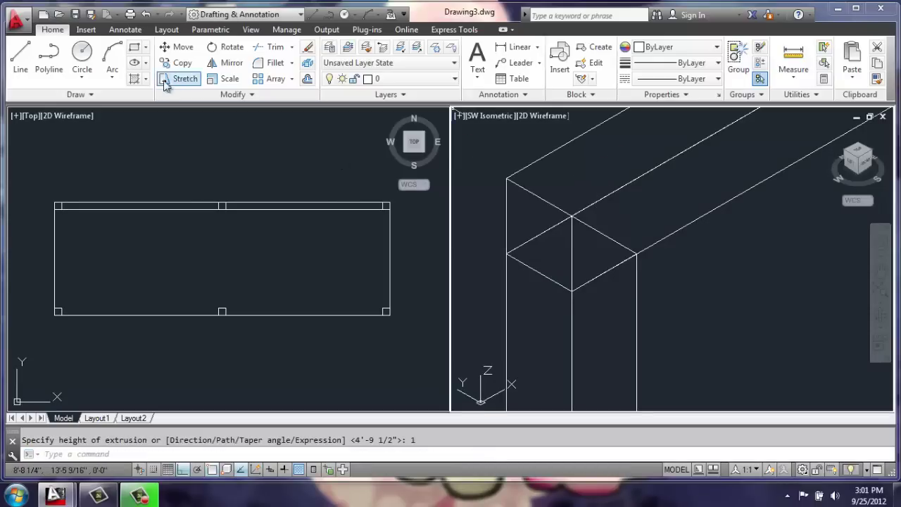
Step: Copy the top rail from its corner onto the post tops of the opposite long side
left_click(182, 63)
left_click(549, 203)
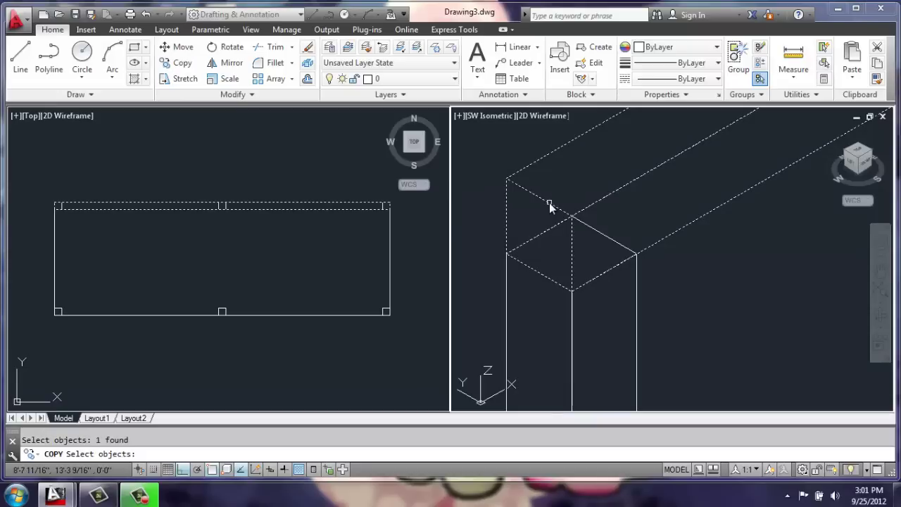
key("Return")
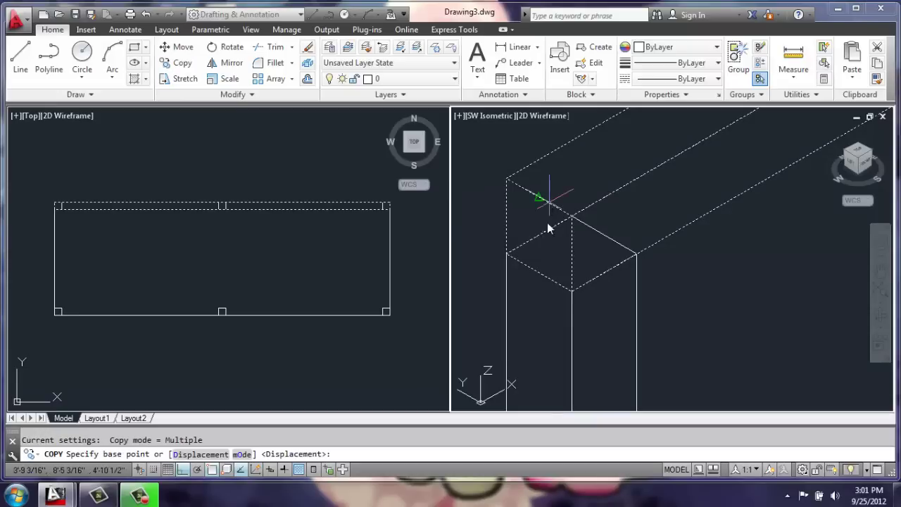
left_click(571, 291)
scroll(573, 292, "down", 3)
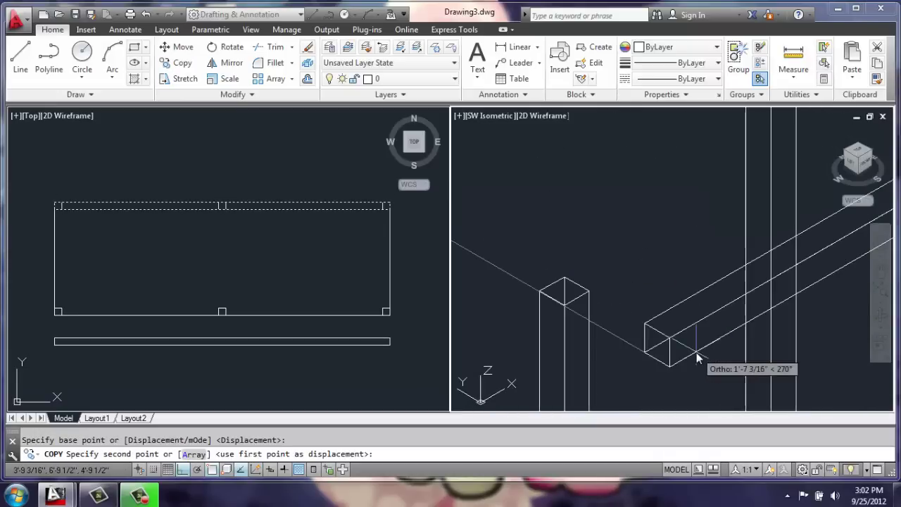
left_click(563, 308)
key("Return")
scroll(563, 308, "down", 4)
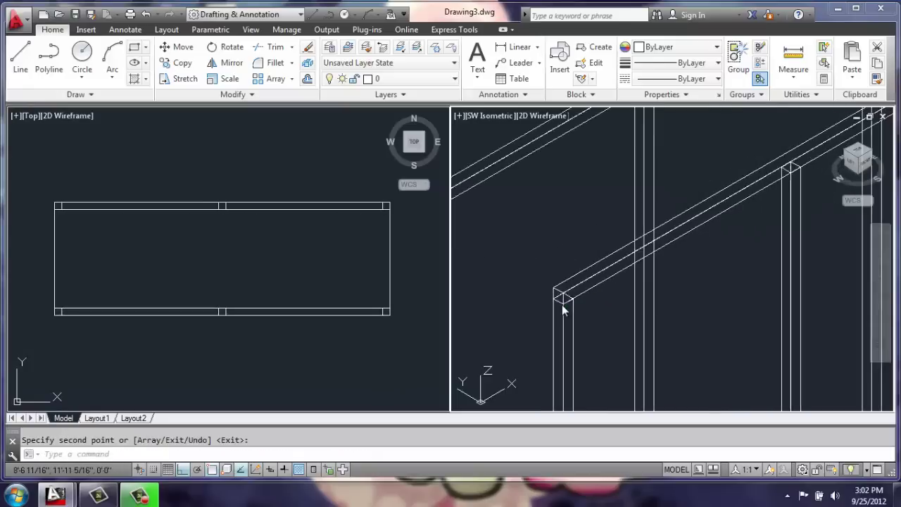
middle_click_drag(564, 300, 554, 247)
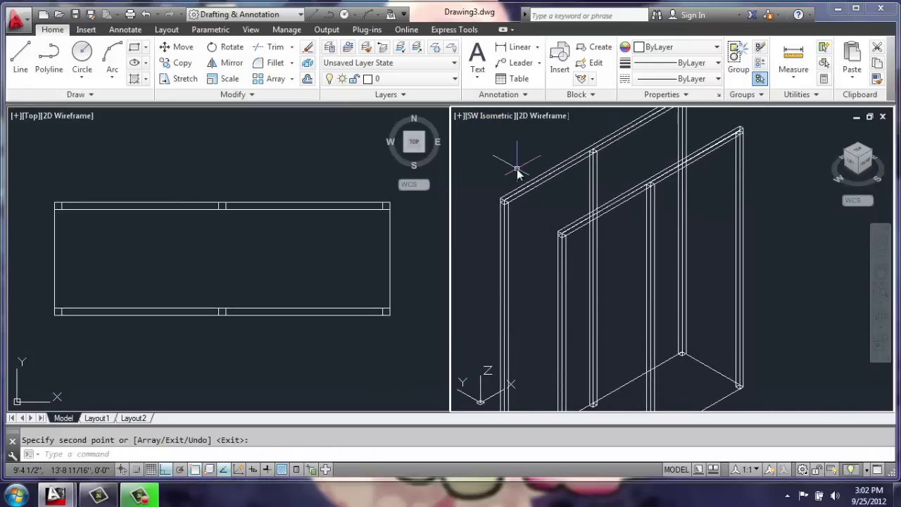
scroll(517, 168, "up", 3)
middle_click_drag(529, 159, 531, 170)
scroll(526, 194, "up", 3)
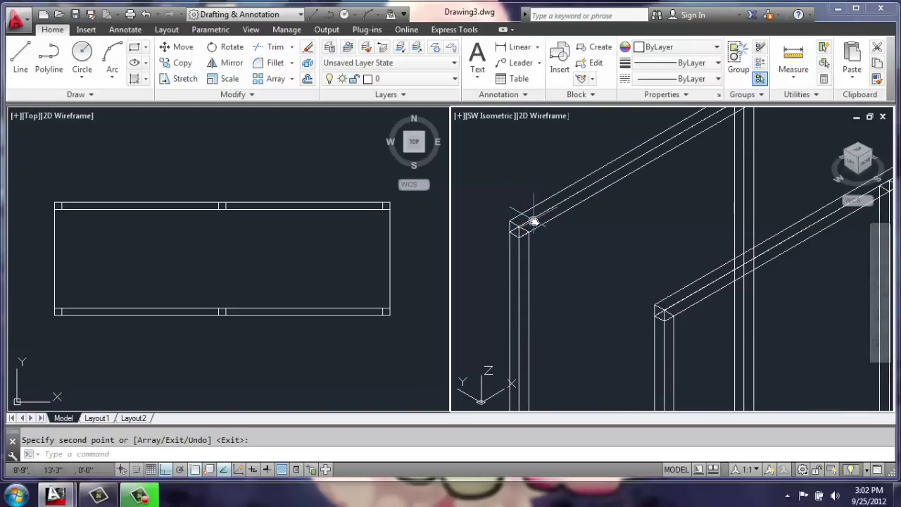
Step: Start a polyline at the rail corner across the left end gap, undoing two misplaced points
key("Return")
scroll(532, 225, "up", 4)
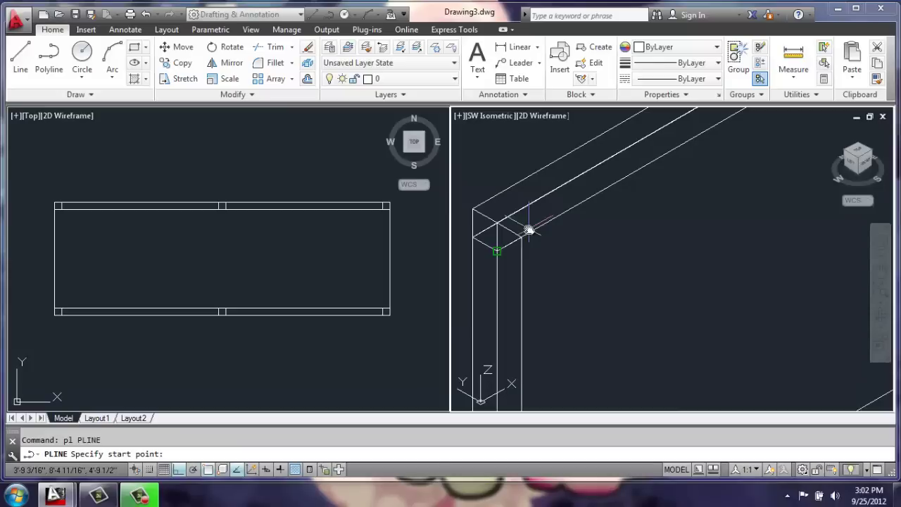
scroll(503, 251, "up", 2)
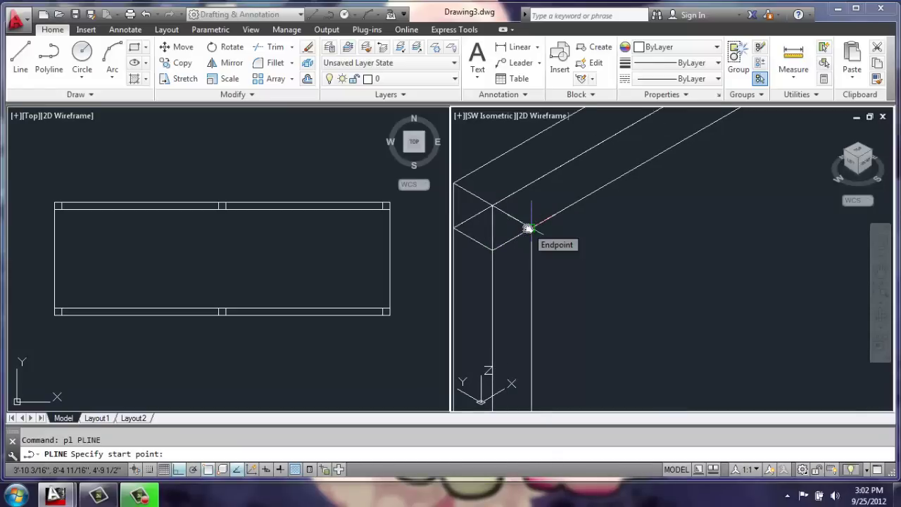
left_click(528, 228)
middle_click_drag(528, 228, 645, 319)
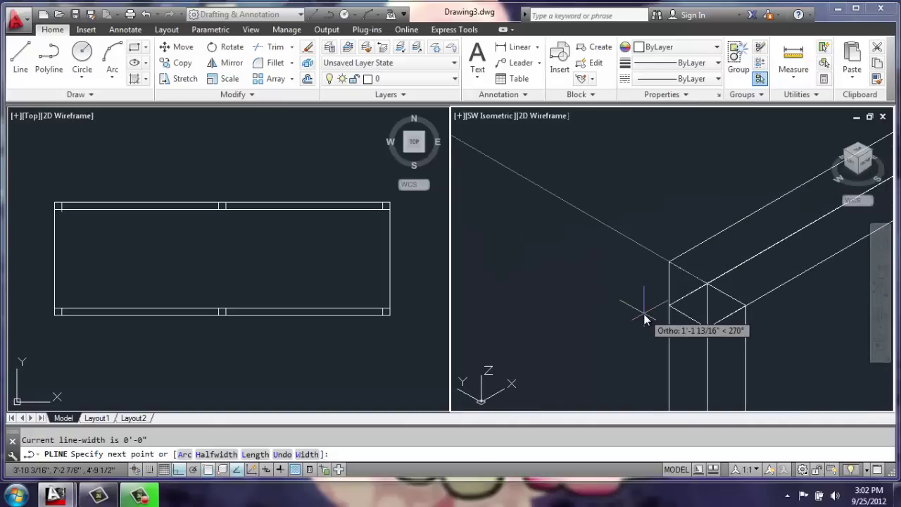
left_click(707, 285)
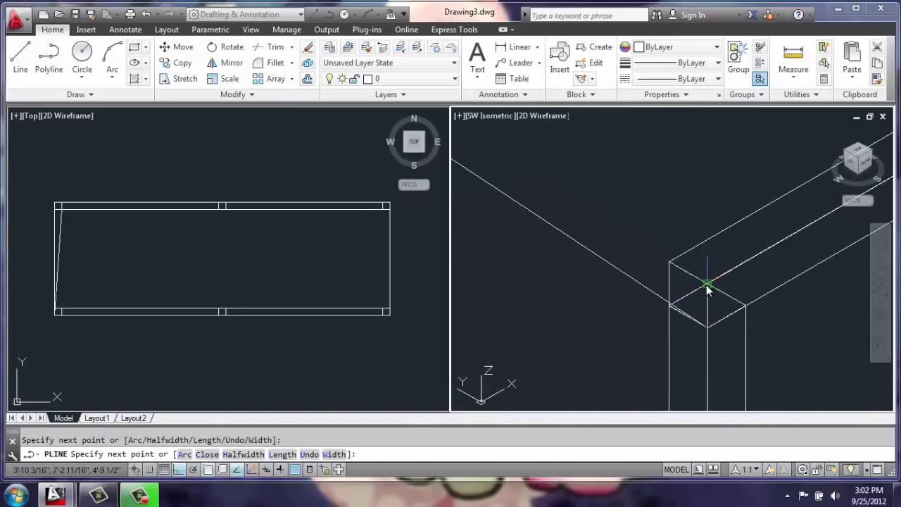
key("ctrl+z")
scroll(710, 292, "up", 4)
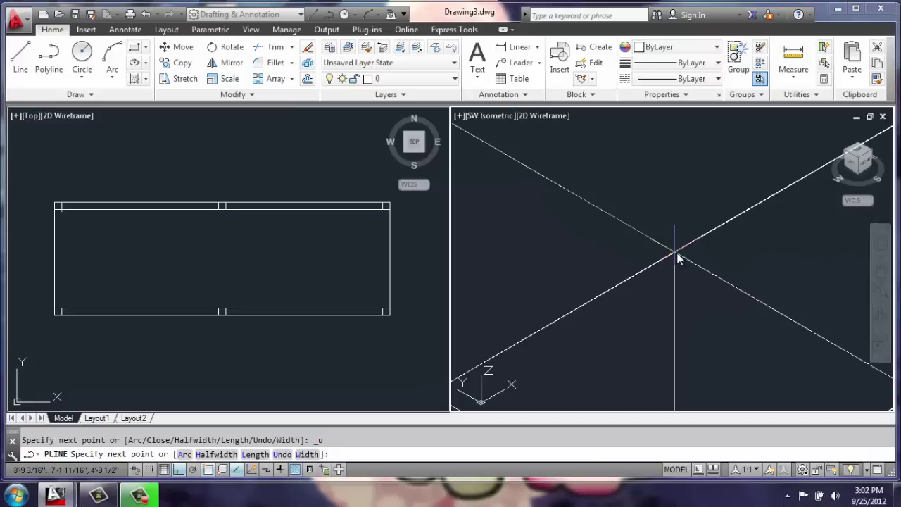
left_click(672, 260)
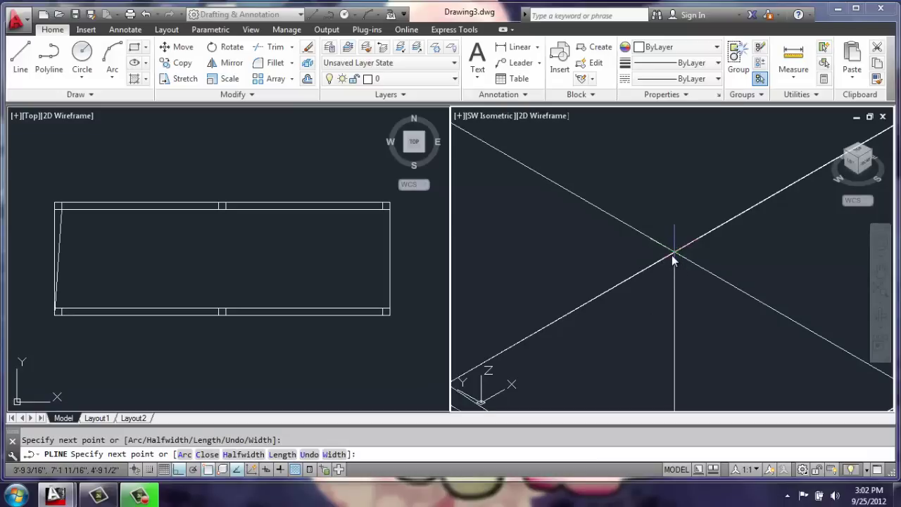
scroll(673, 260, "down", 2)
key("ctrl+z")
Step: Finish the end outline through the intersection and rail corners and close it with C
scroll(673, 260, "up", 2)
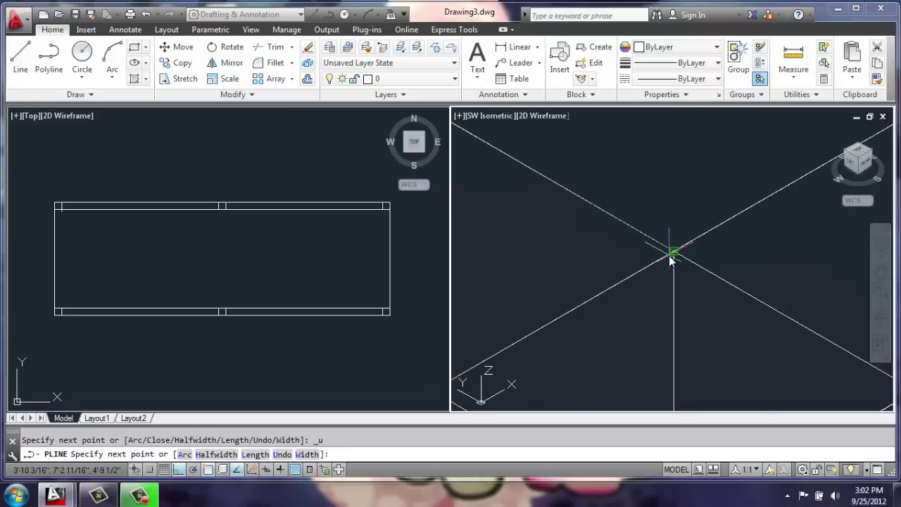
left_click(667, 258)
scroll(643, 287, "down", 2)
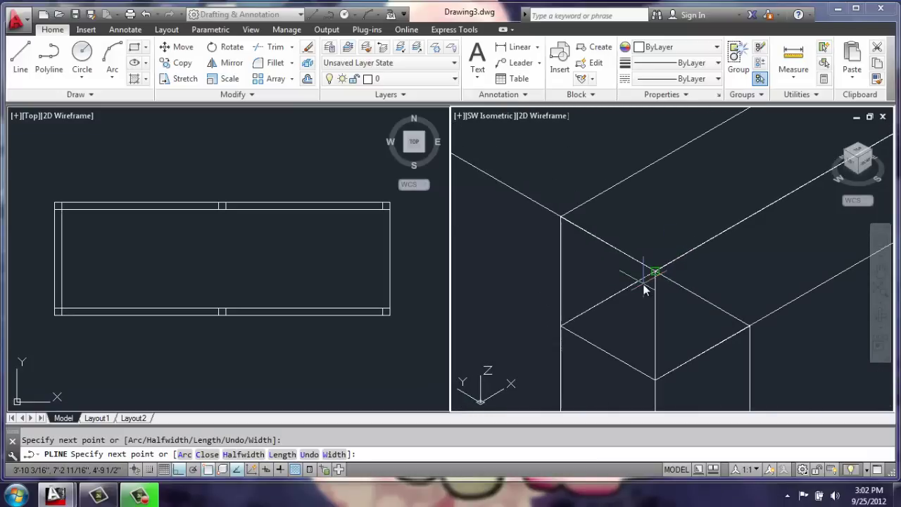
left_click(560, 328)
scroll(535, 303, "up", 3)
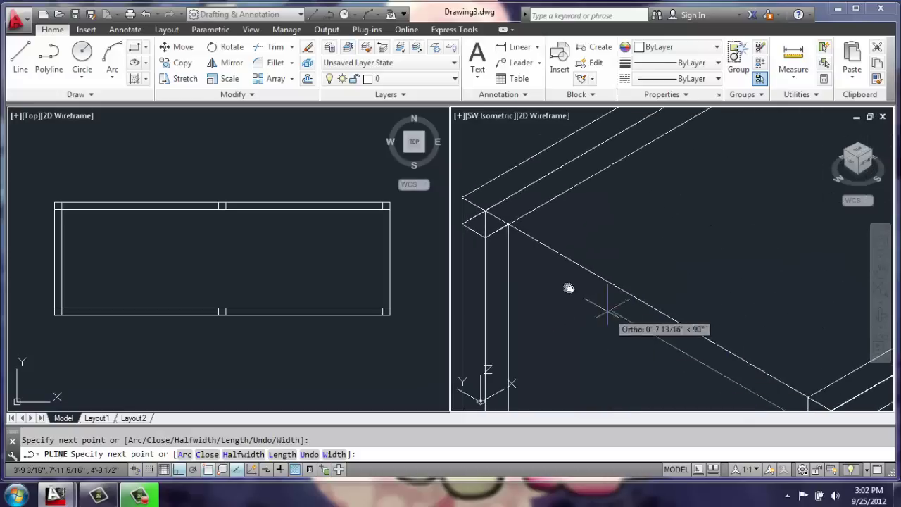
left_click(485, 240)
type("c")
key("Return")
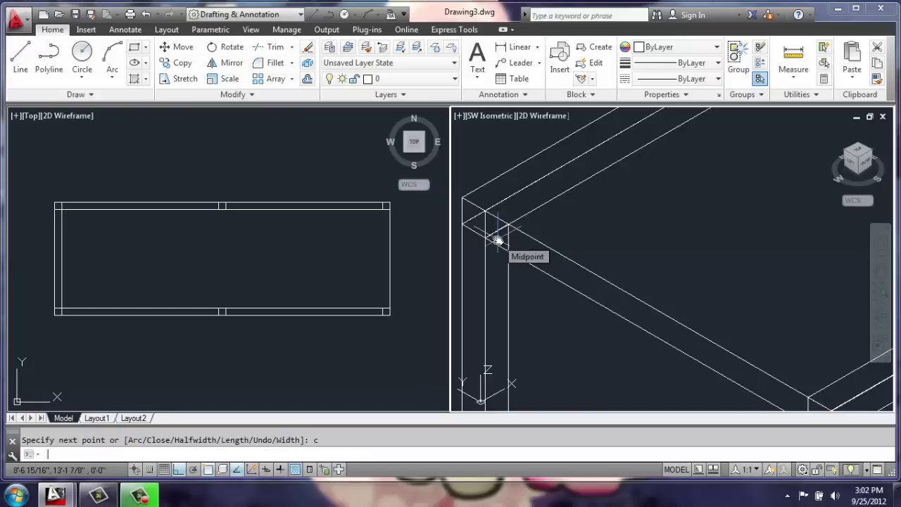
scroll(542, 258, "down", 3)
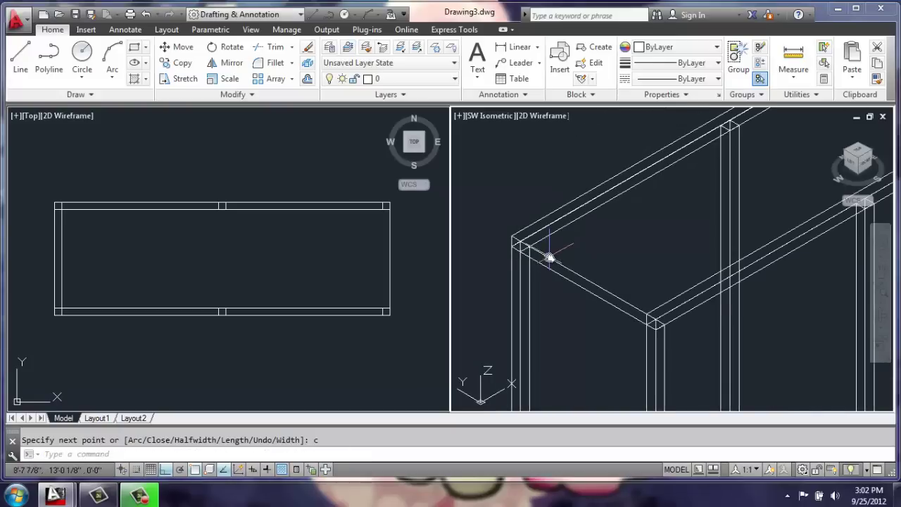
left_click(549, 258)
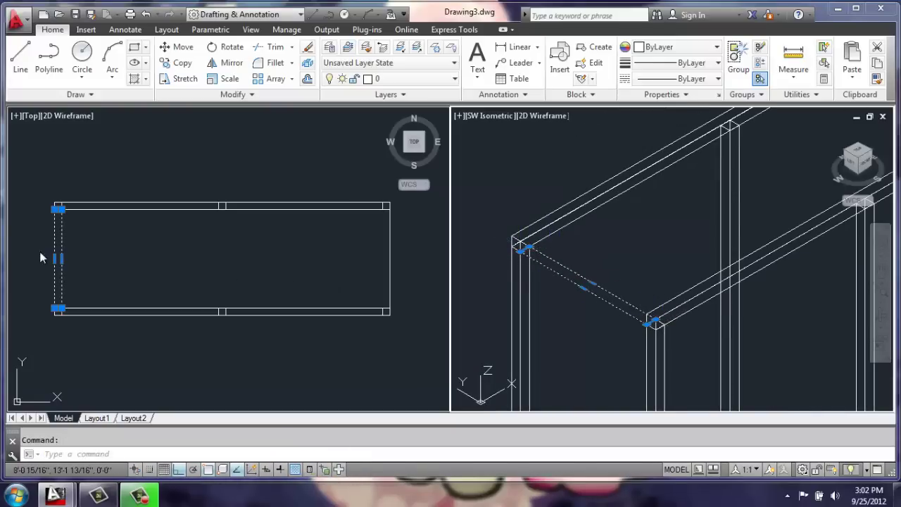
Step: Extrude the left-end closed outline 1 unit into a thin rail
key("Escape")
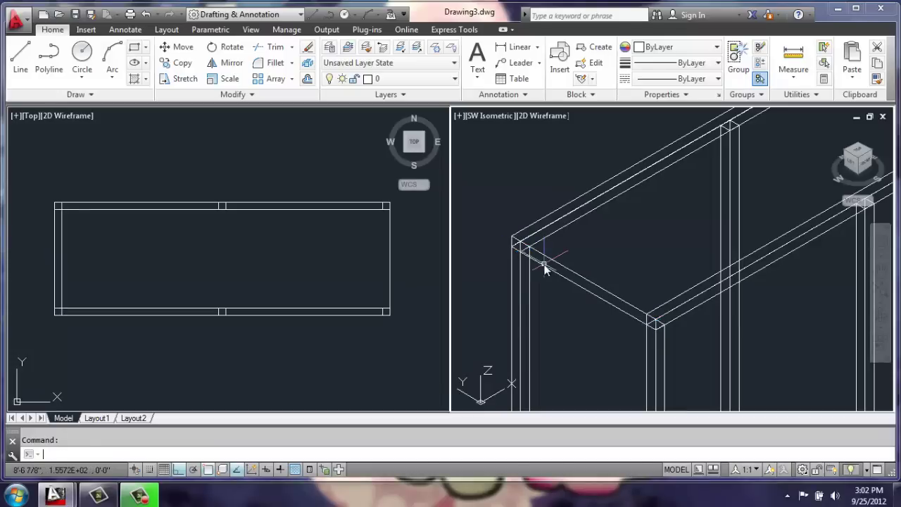
key("Return")
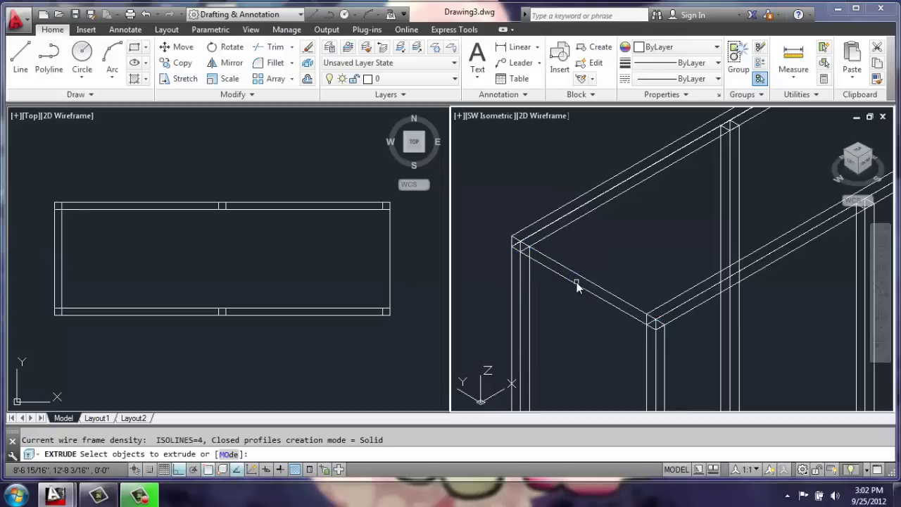
left_click(578, 276)
key("Return")
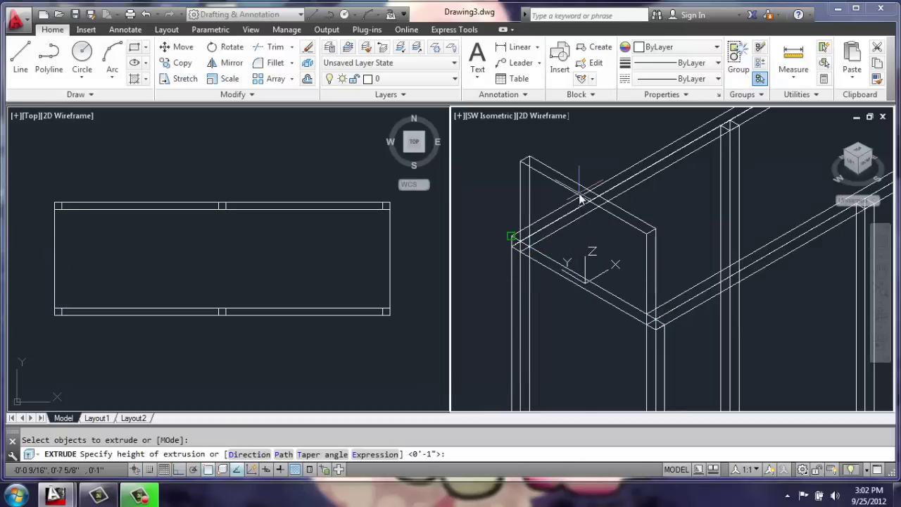
type("1")
key("Return")
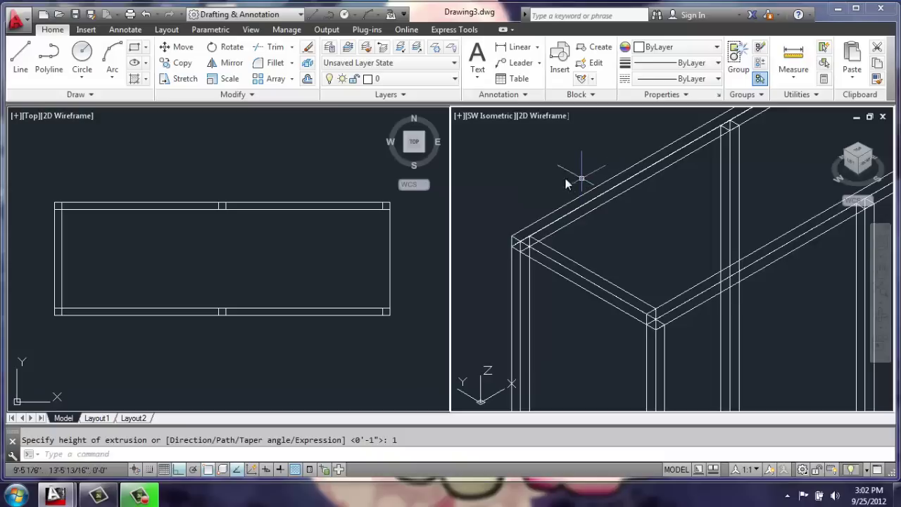
Step: Copy the end rail from its corner to the frame's opposite right end
type("co")
key("Return")
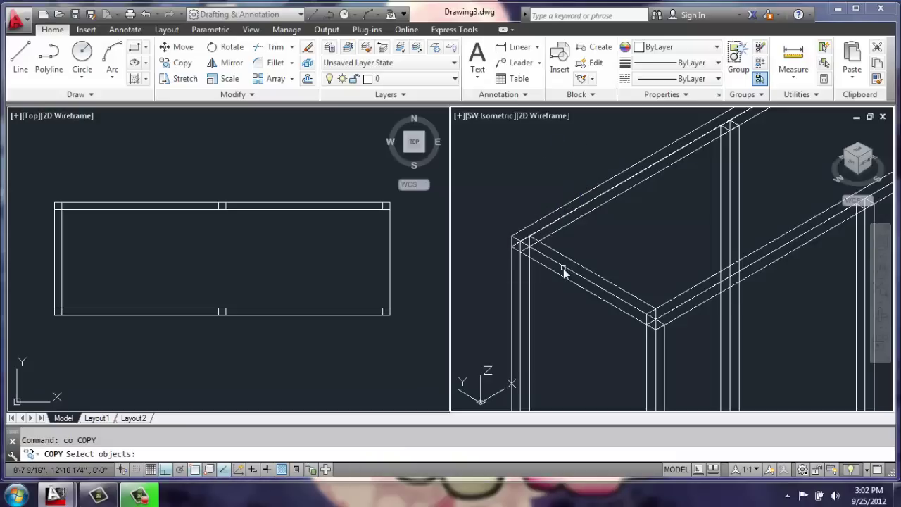
left_click(563, 272)
key("Return")
scroll(532, 254, "up", 2)
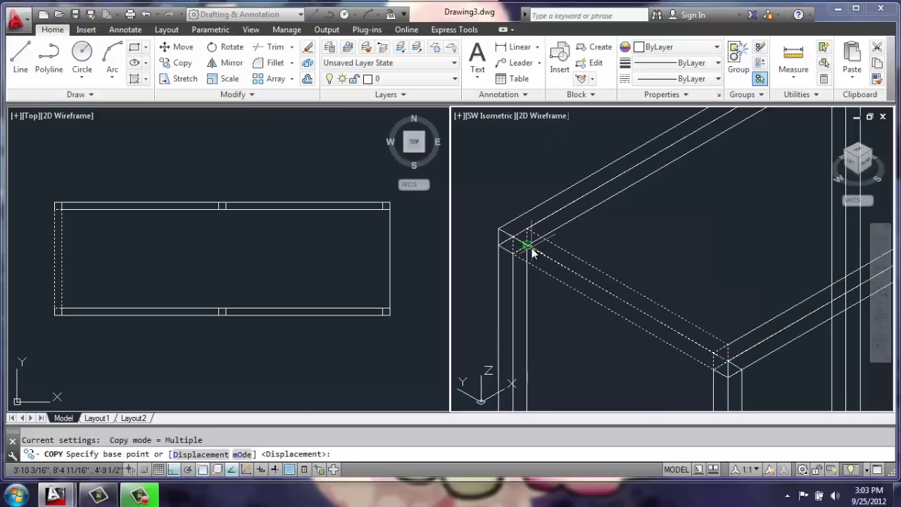
left_click(526, 246)
scroll(696, 137, "down", 2)
scroll(698, 136, "up", 2)
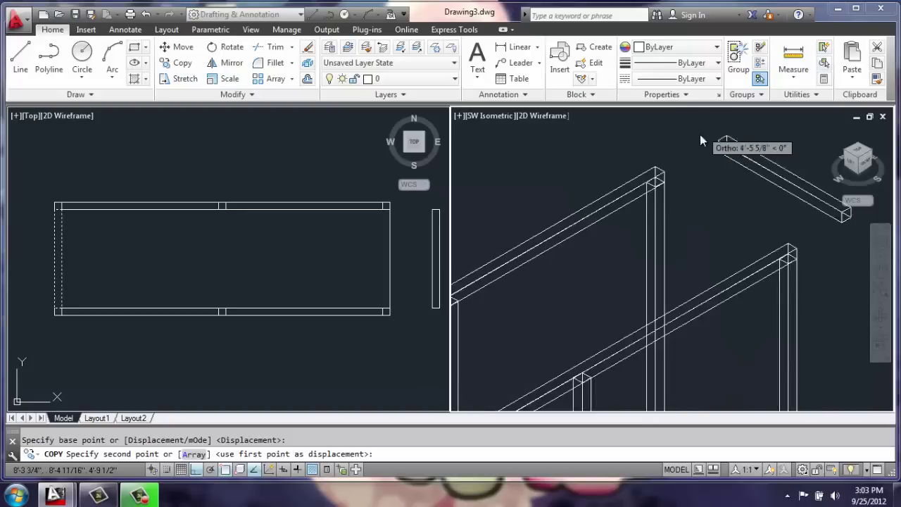
left_click(637, 211)
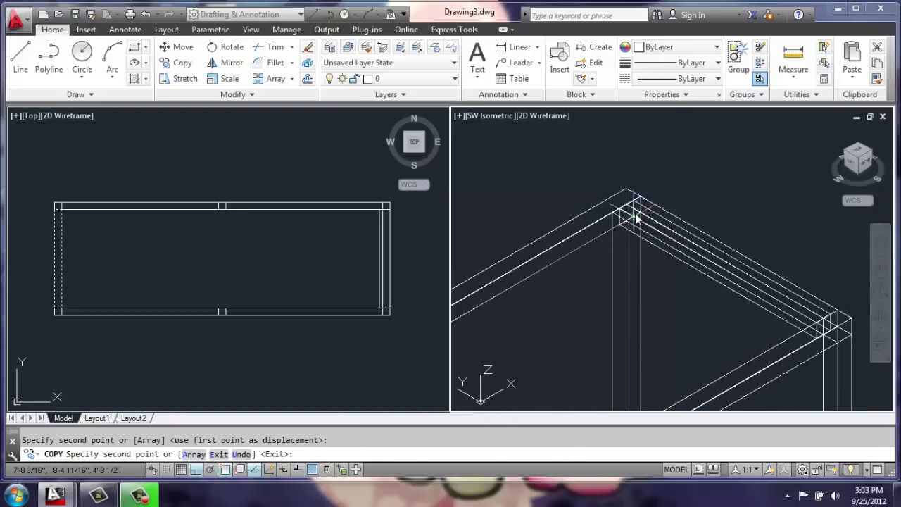
key("Return")
scroll(672, 197, "down", 3)
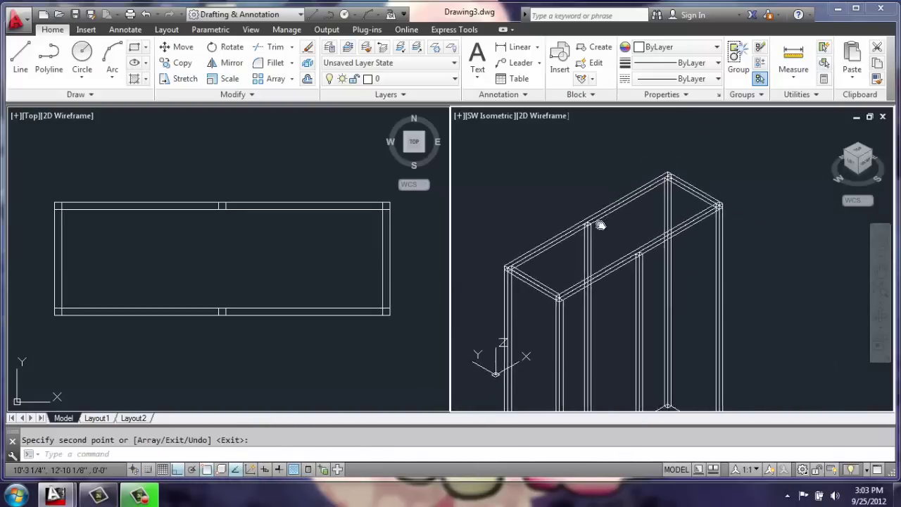
middle_click_drag(599, 225, 611, 207)
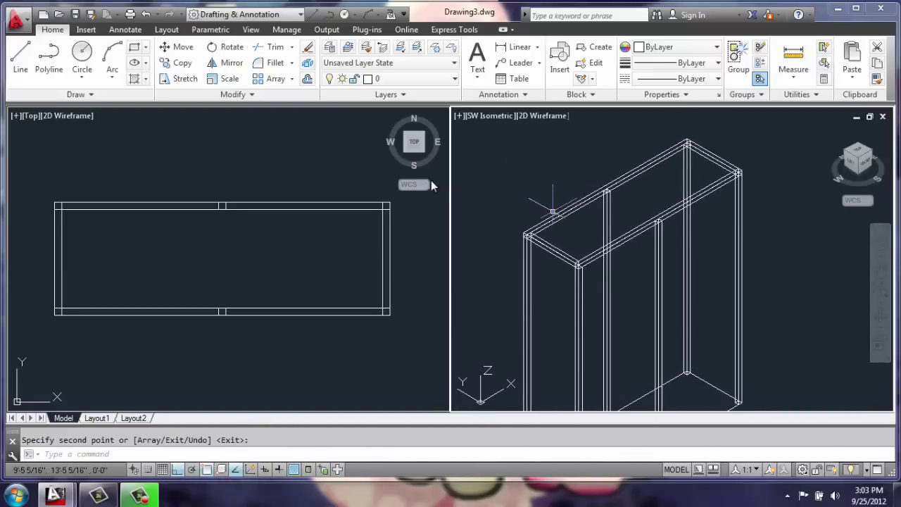
Step: Copy the end rail from its corner, placing the first copy 13 units down the frame
left_click(177, 62)
left_click(556, 259)
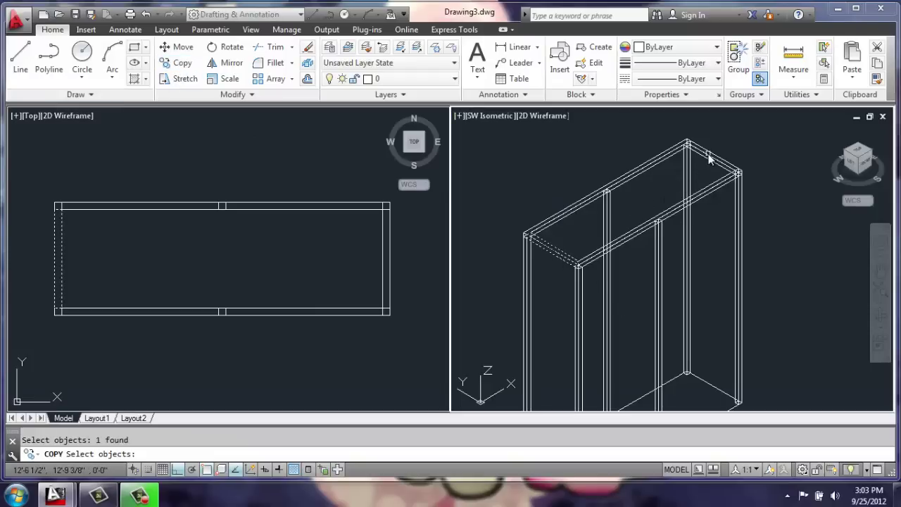
key("Return")
scroll(524, 232, "up", 6)
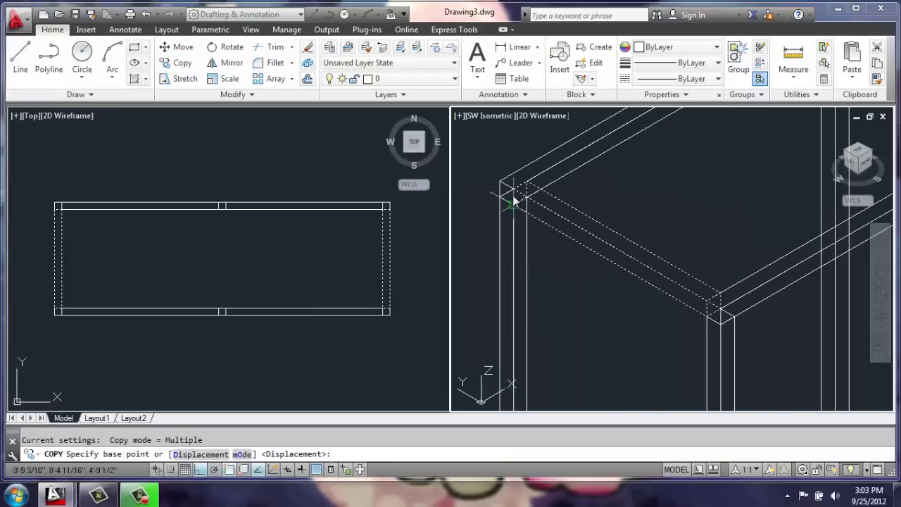
left_click(524, 195)
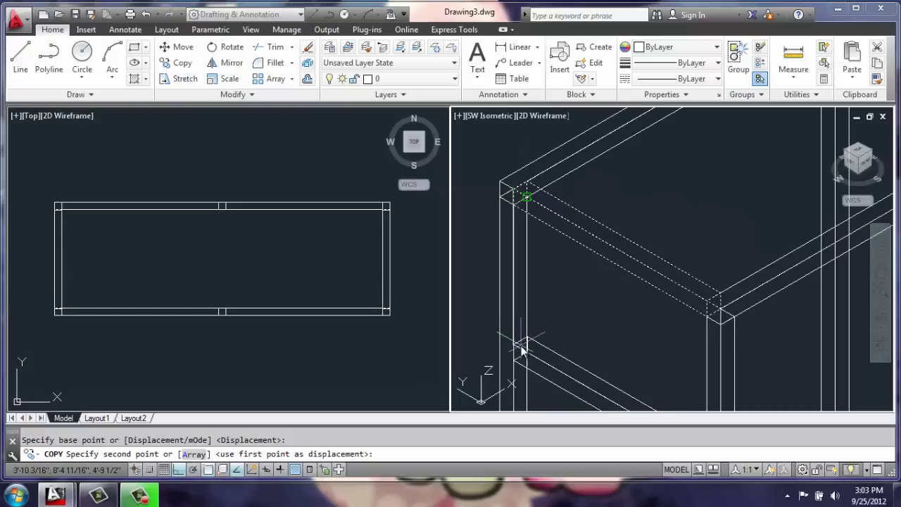
type("13")
key("Return")
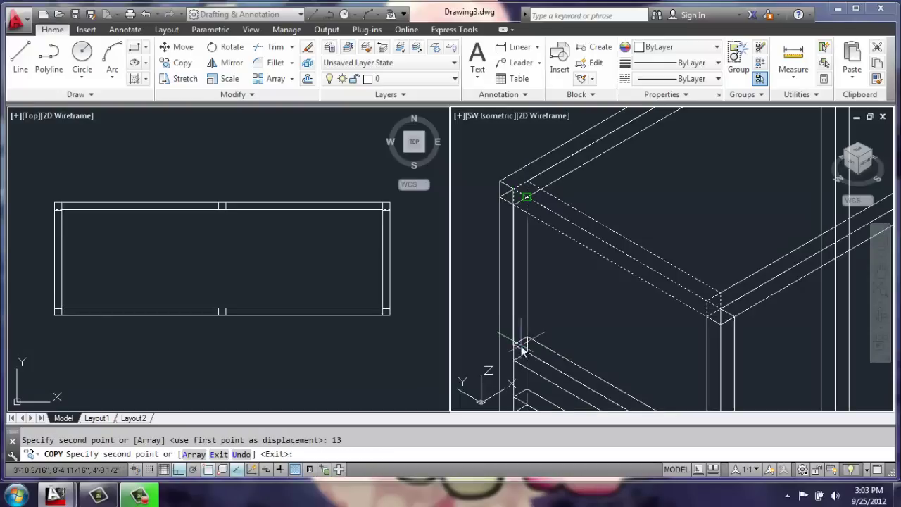
scroll(528, 359, "down", 3)
middle_click_drag(533, 368, 532, 136)
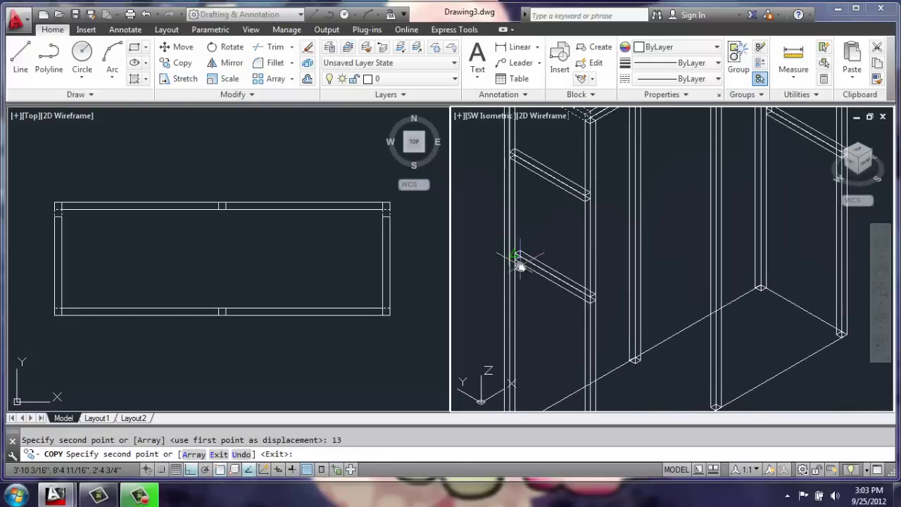
Step: Place further end rail copies at distances 26, 39 and 52
type("26")
key("Return")
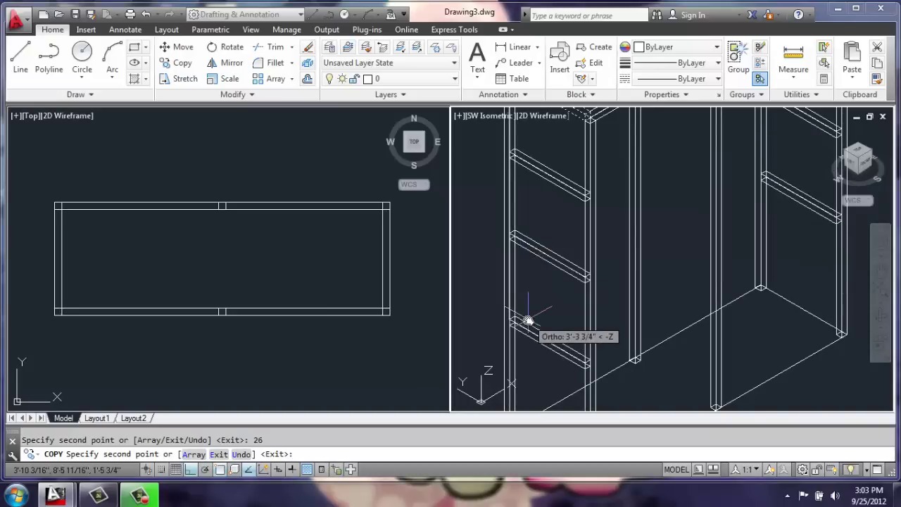
type("39")
key("Return")
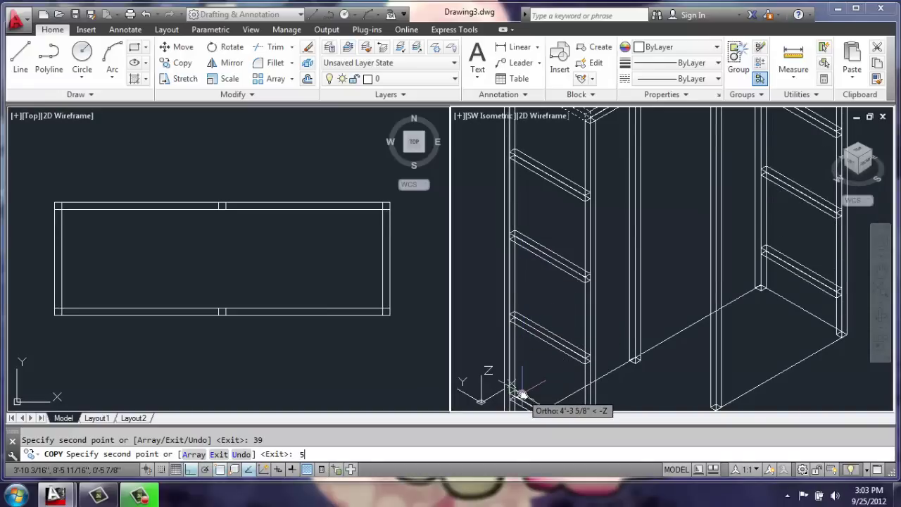
key("Return")
key("Return")
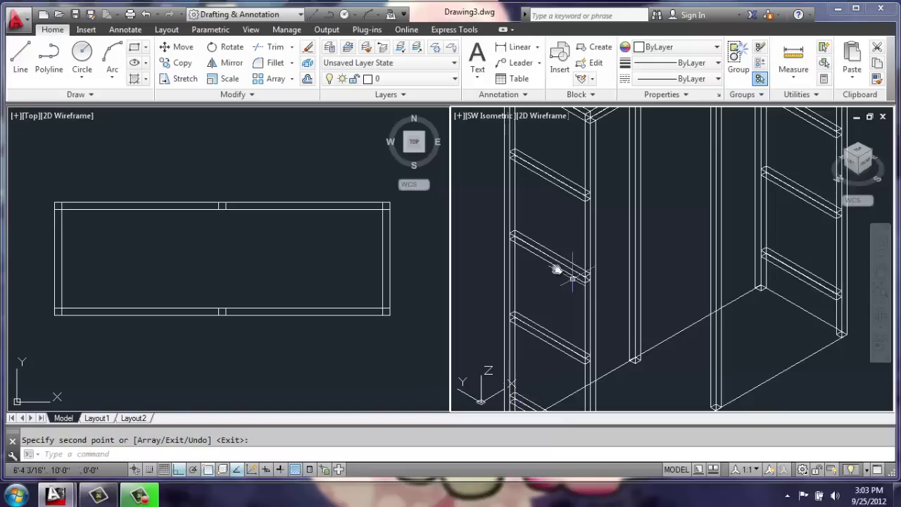
scroll(557, 268, "down", 3)
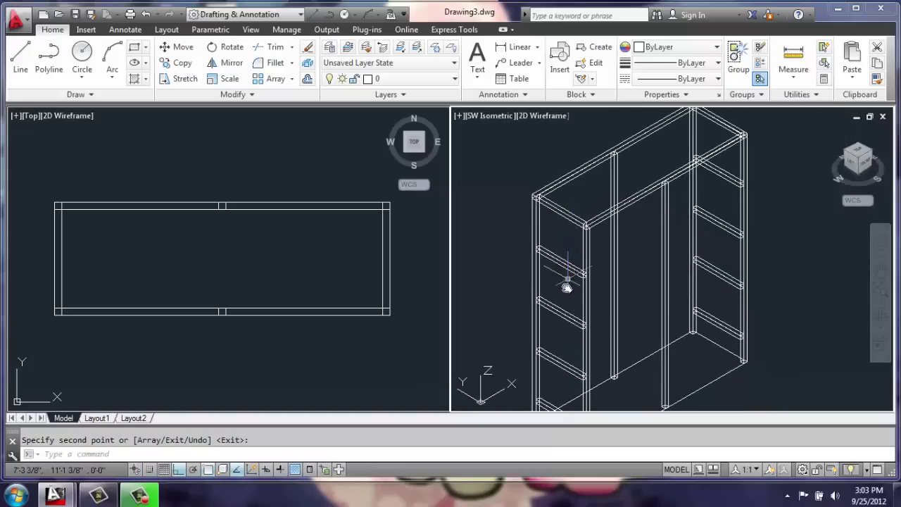
middle_click_drag(565, 321, 573, 227)
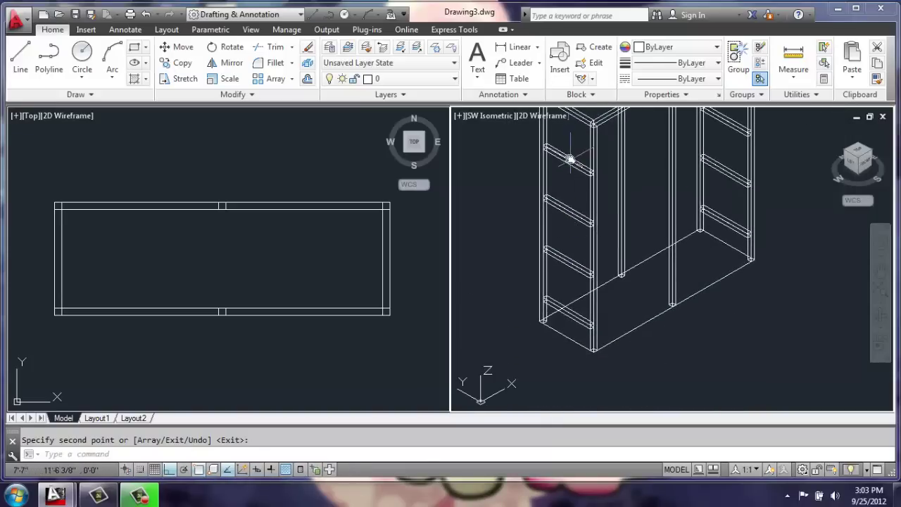
scroll(548, 307, "up", 5)
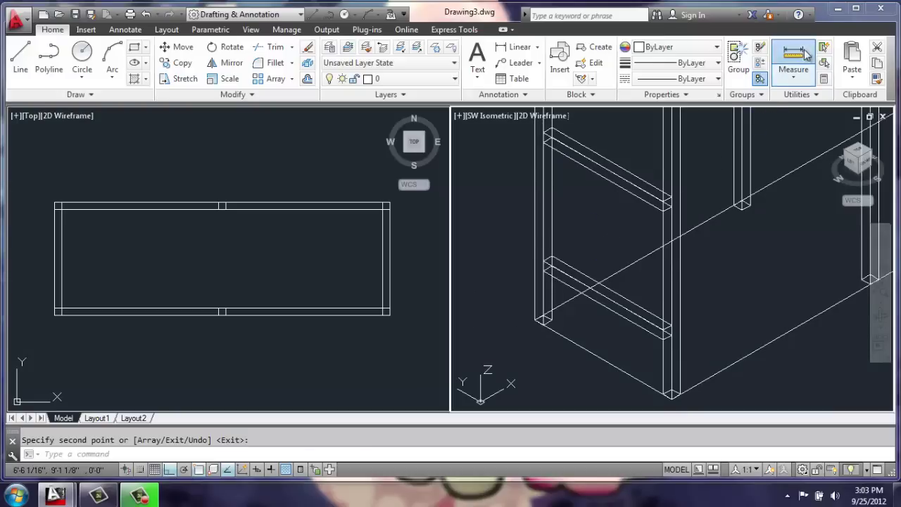
left_click(787, 72)
scroll(543, 307, "up", 3)
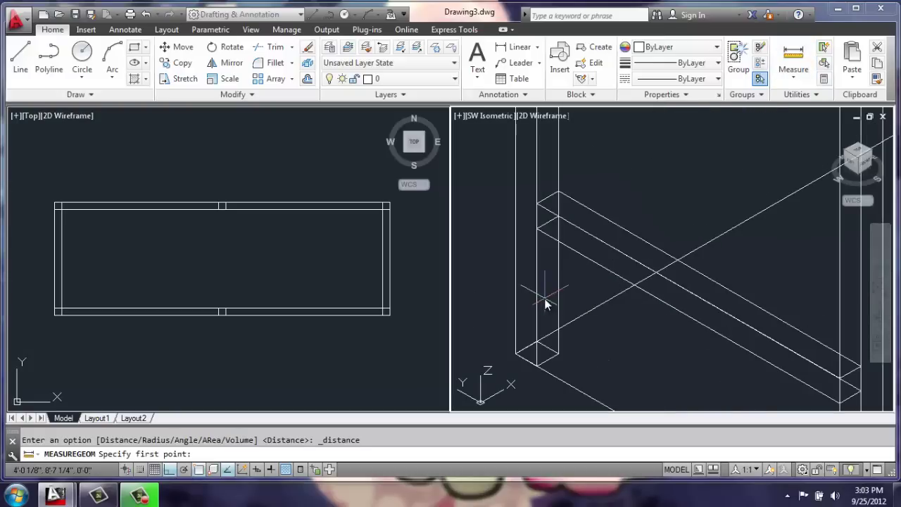
left_click(539, 368)
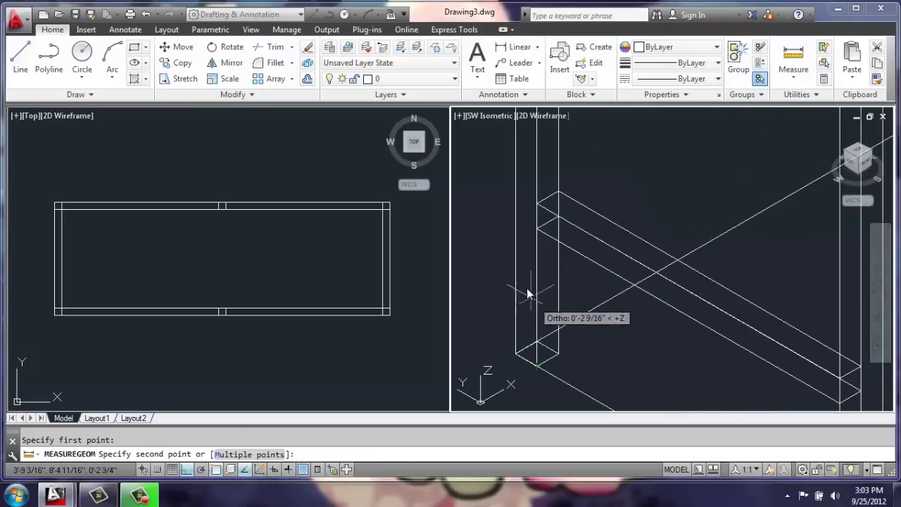
left_click(537, 229)
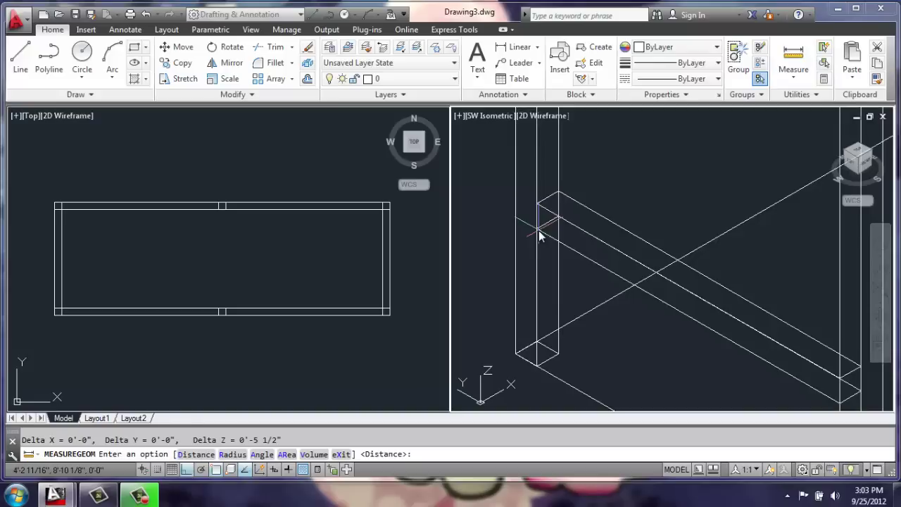
key("Escape")
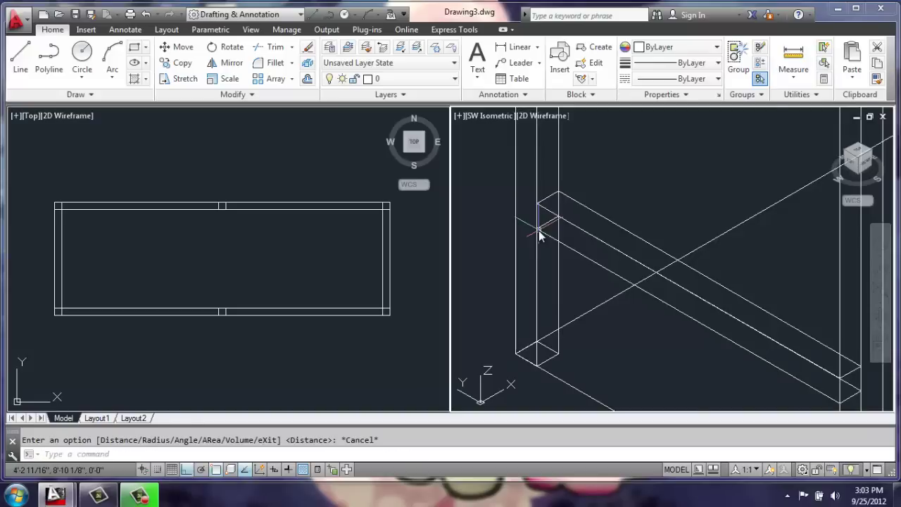
scroll(540, 235, "down", 3)
middle_click_drag(551, 241, 535, 292)
scroll(553, 237, "down", 4)
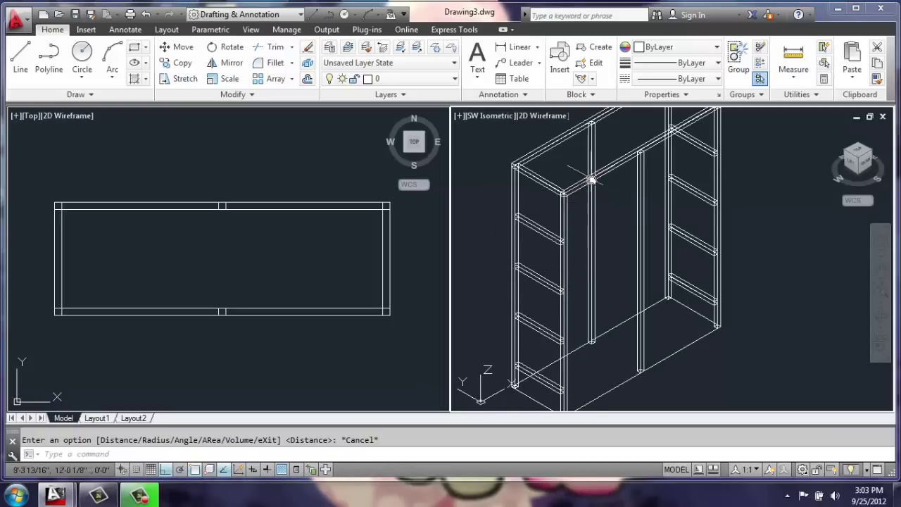
Step: Window-select the four base rectangle lines along the floor and delete them
middle_click_drag(621, 279, 619, 209)
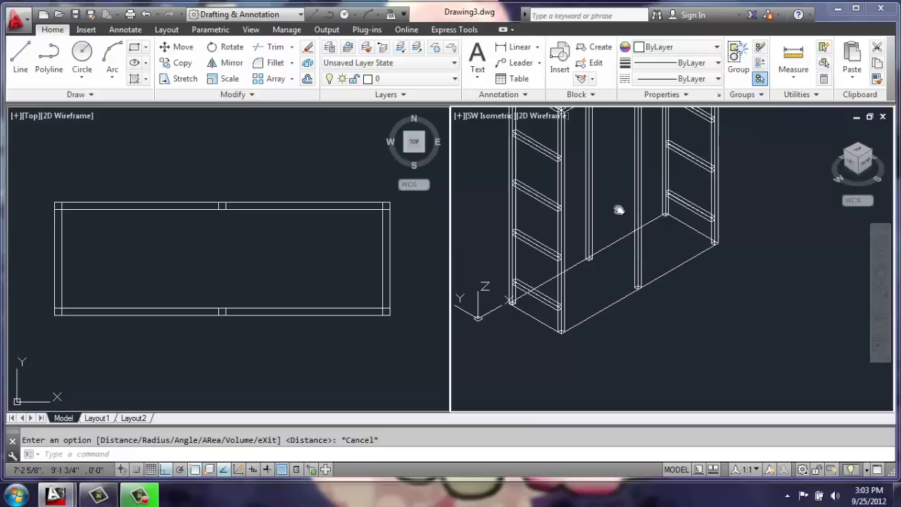
scroll(557, 352, "up", 5)
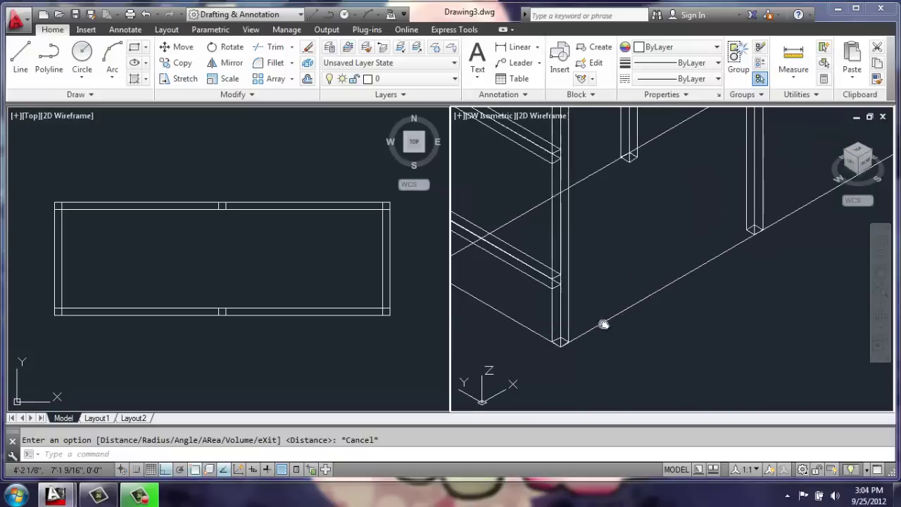
middle_click_drag(603, 324, 581, 320)
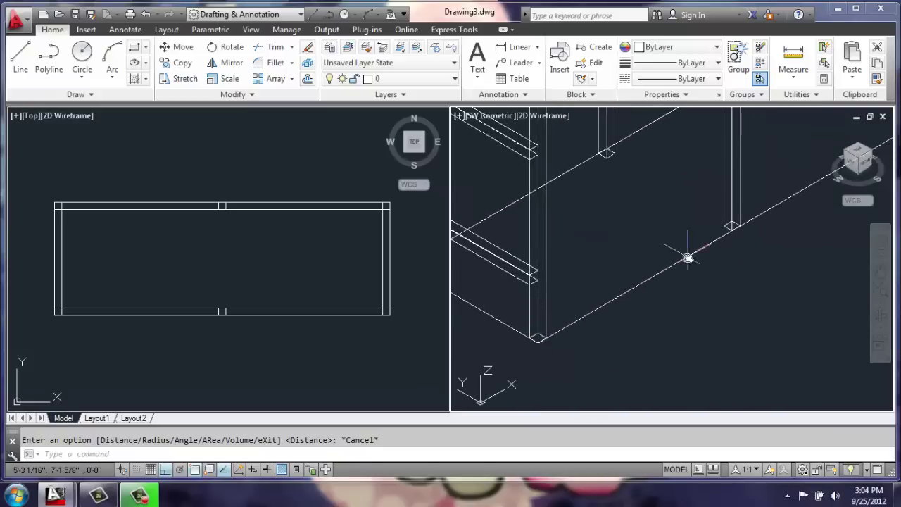
left_click(648, 267)
left_click(621, 307)
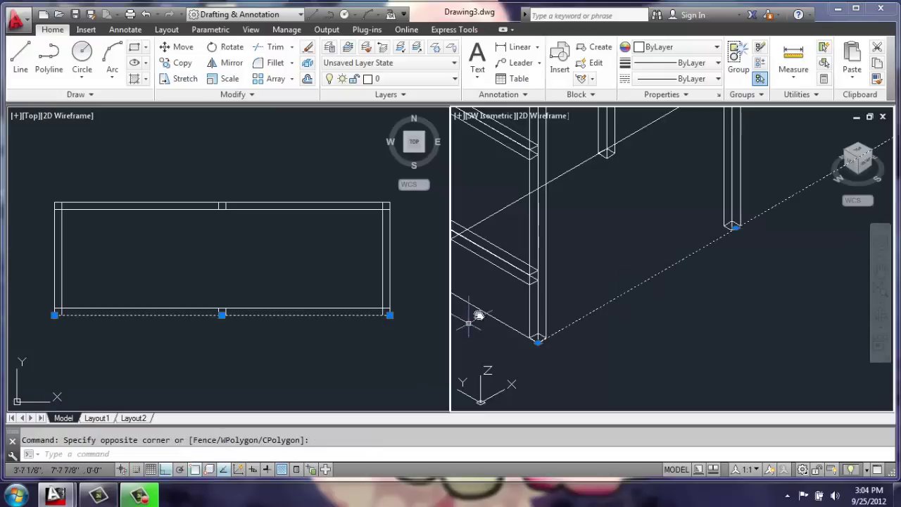
left_click(493, 304)
left_click(501, 208)
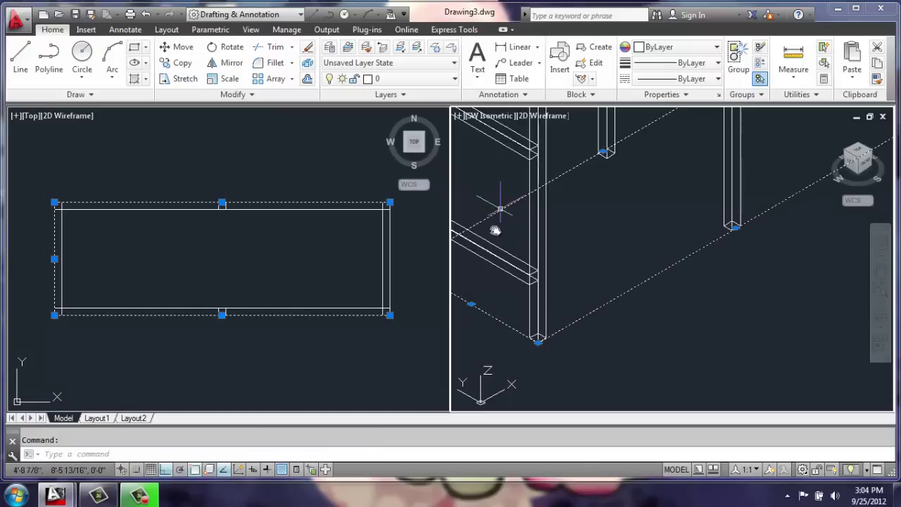
scroll(521, 241, "down", 2)
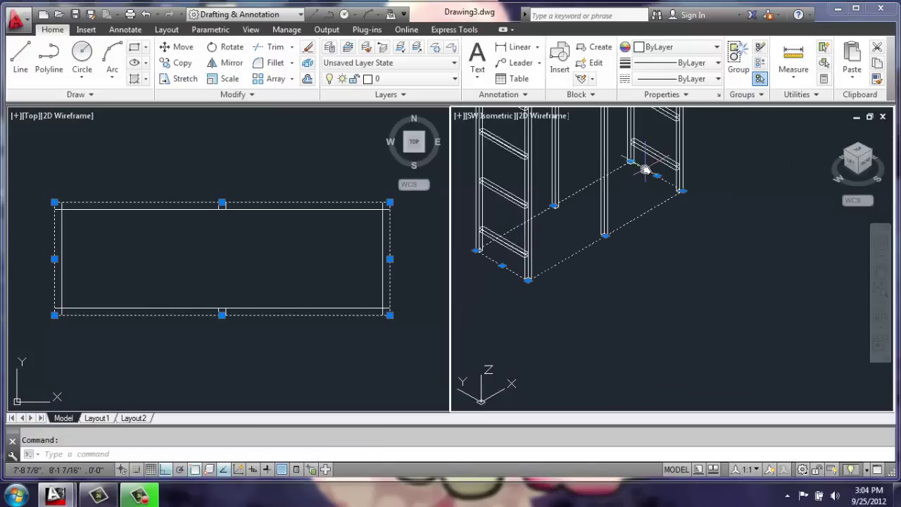
key("Delete")
scroll(519, 251, "up", 3)
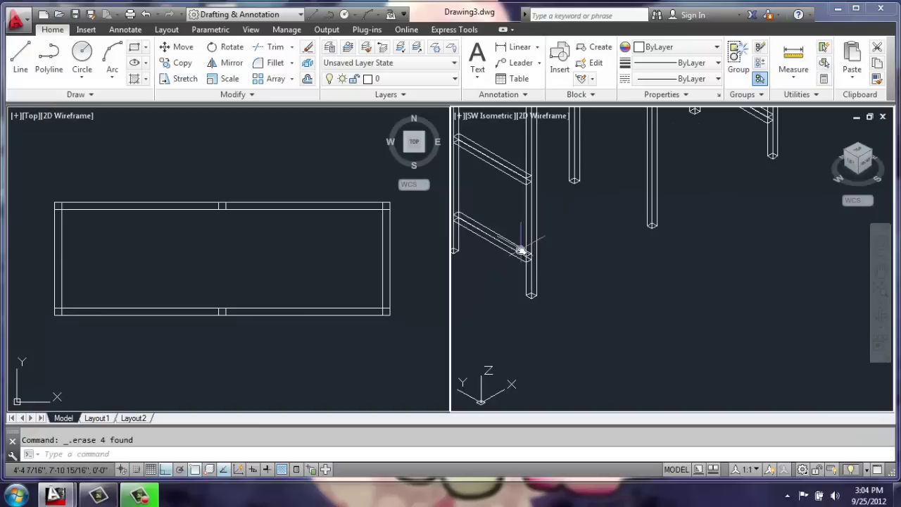
middle_click_drag(611, 304, 656, 336)
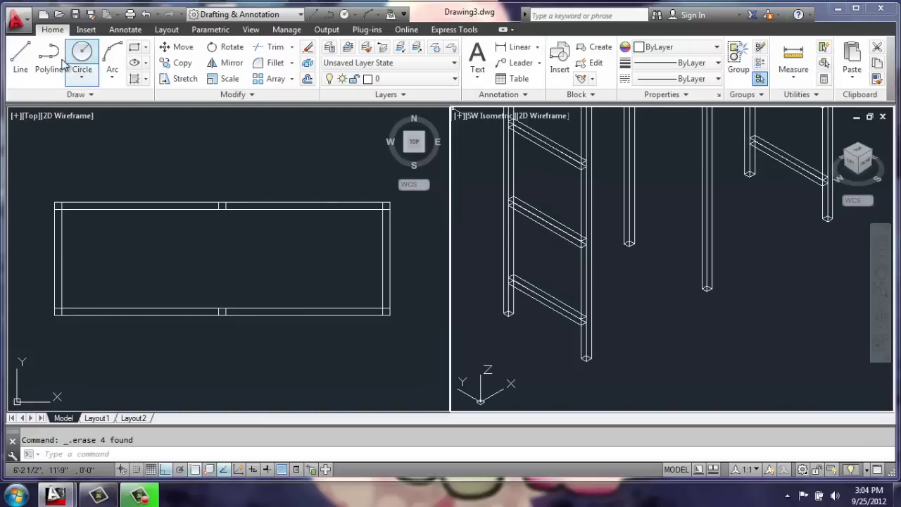
Step: Draw a closed polyline outline between the front post bottoms
scroll(644, 373, "up", 3)
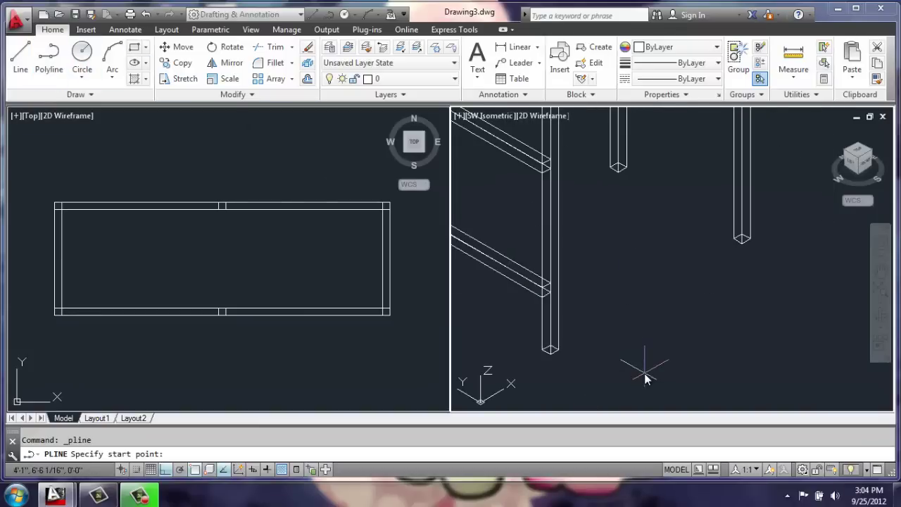
left_click(559, 352)
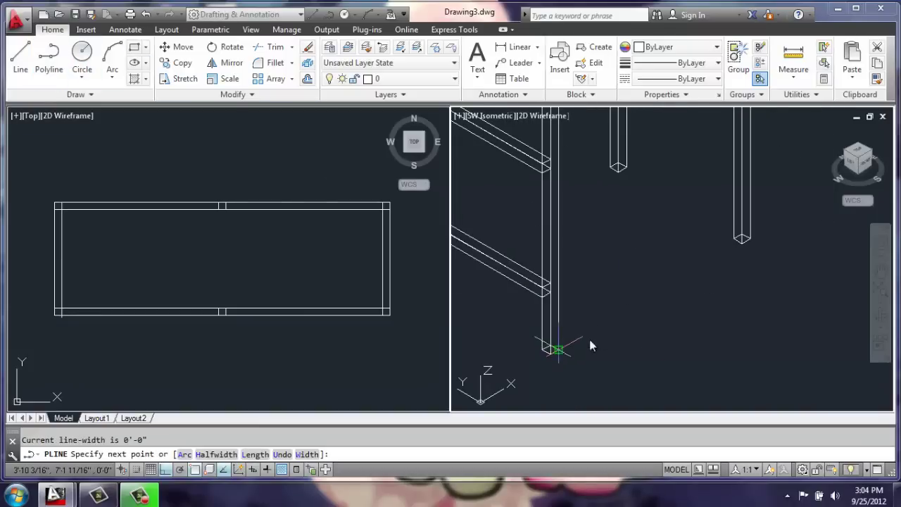
left_click(744, 246)
left_click(733, 241)
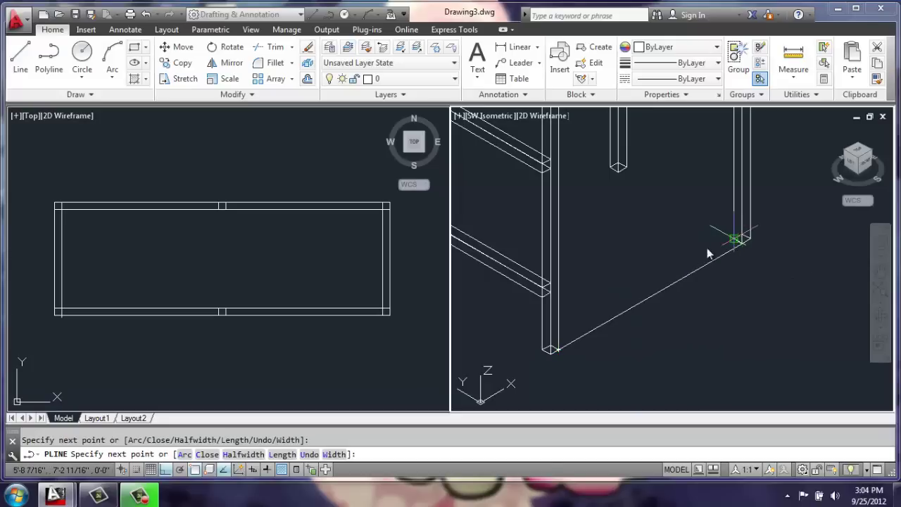
scroll(557, 352, "up", 4)
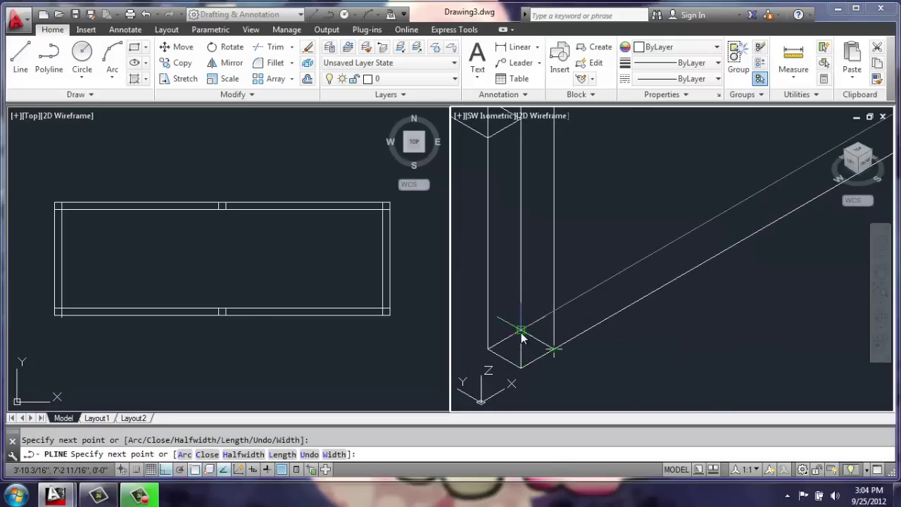
left_click(521, 334)
key("Return")
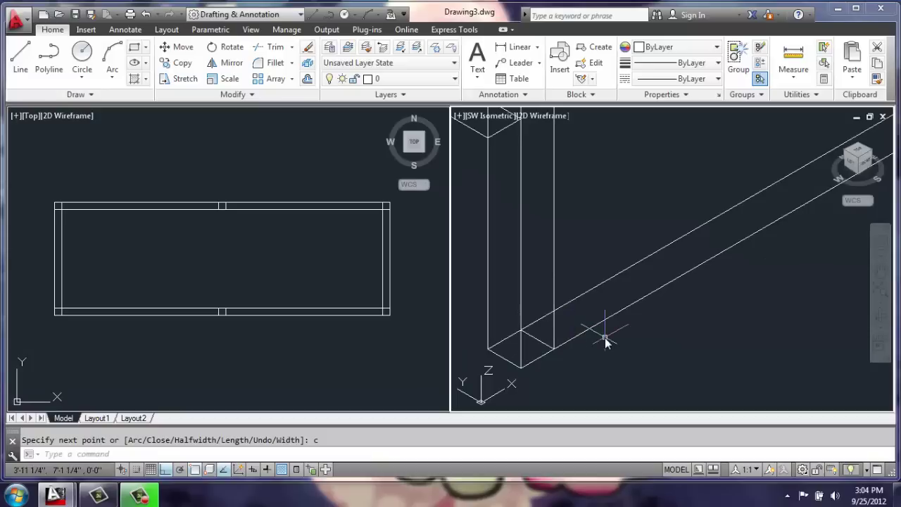
Step: Extrude the outline 1 unit into a solid bottom rail
type("ext")
key("Return")
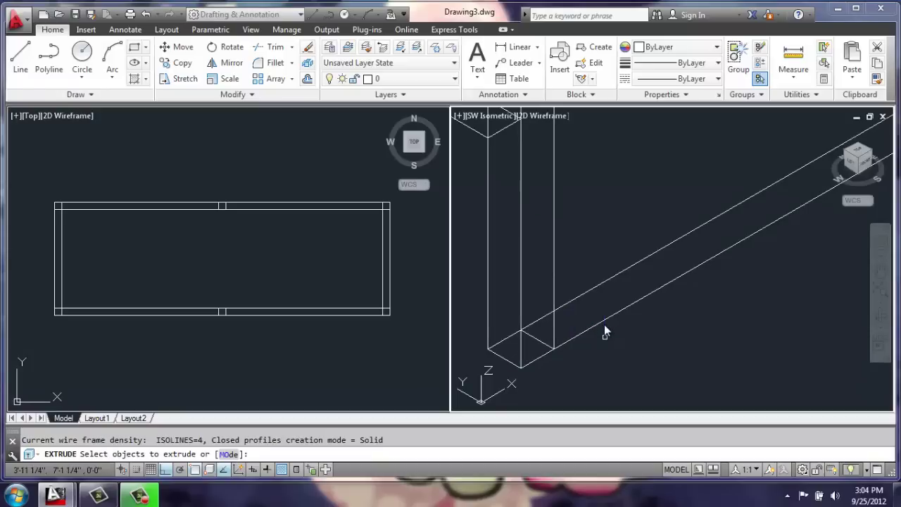
left_click(606, 323)
key("Return")
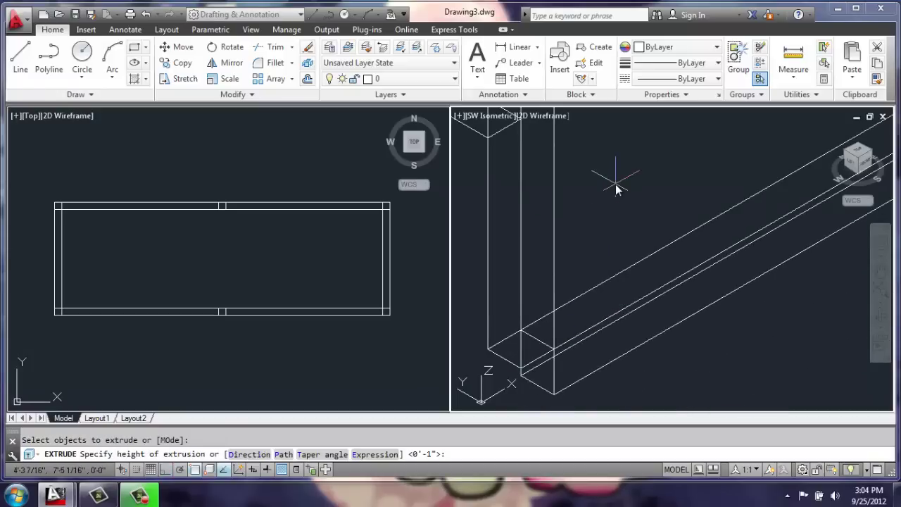
type("1")
key("Return")
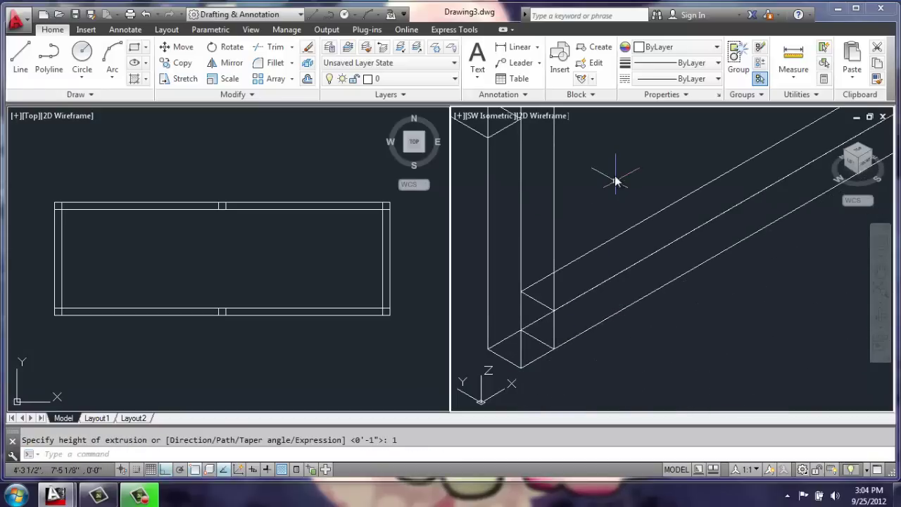
middle_click_drag(613, 177, 615, 175)
middle_click_drag(532, 202, 573, 181)
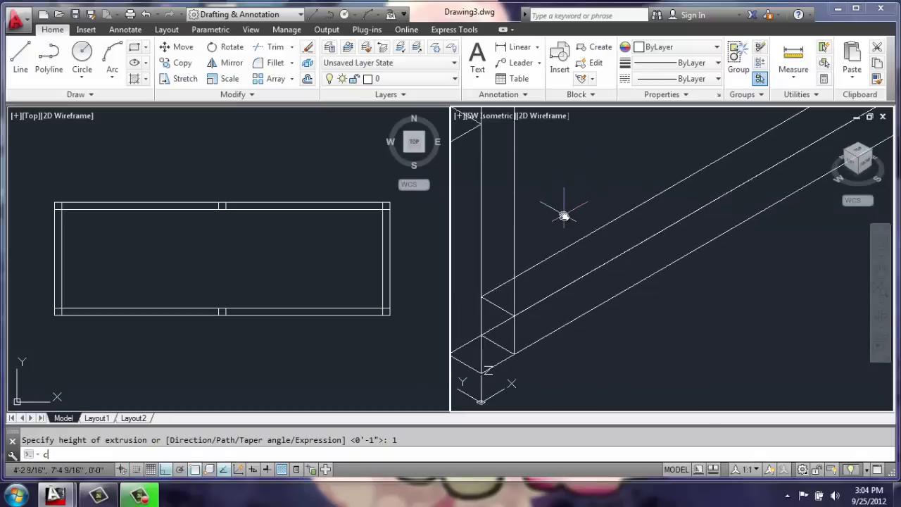
Step: Copy the new bottom rail from its corner to the adjacent post's base
type("o")
key("Return")
left_click(573, 242)
key("Return")
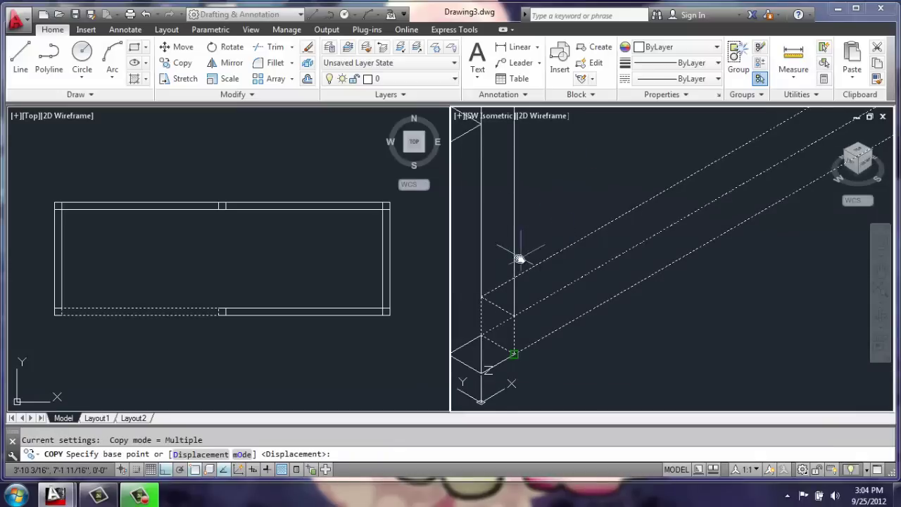
scroll(519, 259, "down", 3)
middle_click_drag(757, 149, 619, 303)
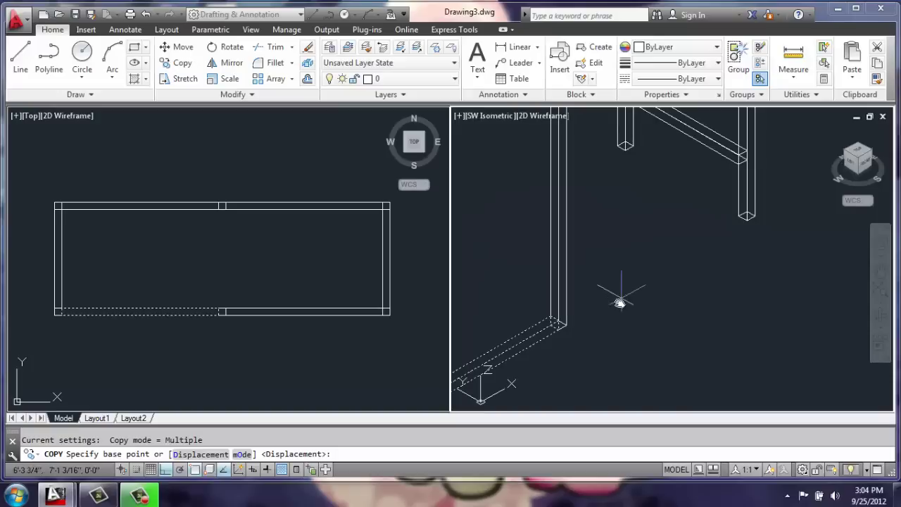
scroll(556, 334, "up", 3)
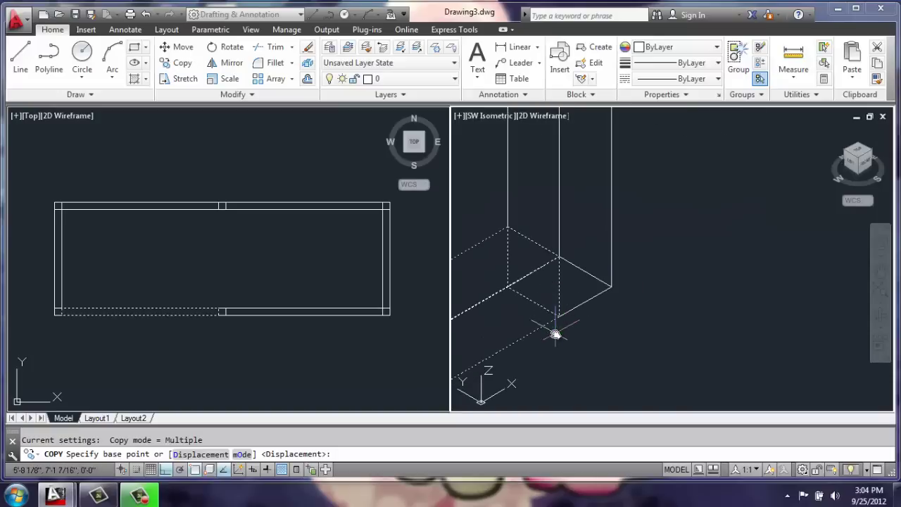
left_click(556, 319)
scroll(556, 317, "down", 3)
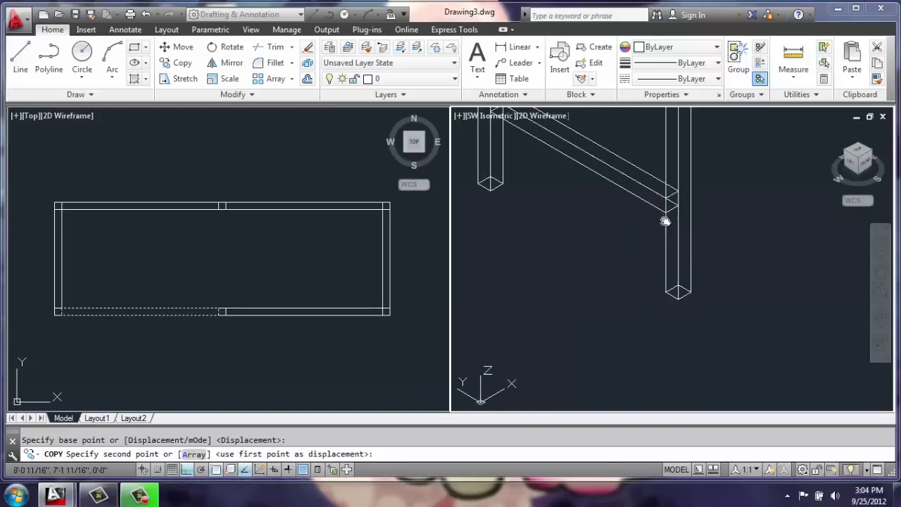
left_click(679, 297)
key("Return")
scroll(563, 276, "down", 2)
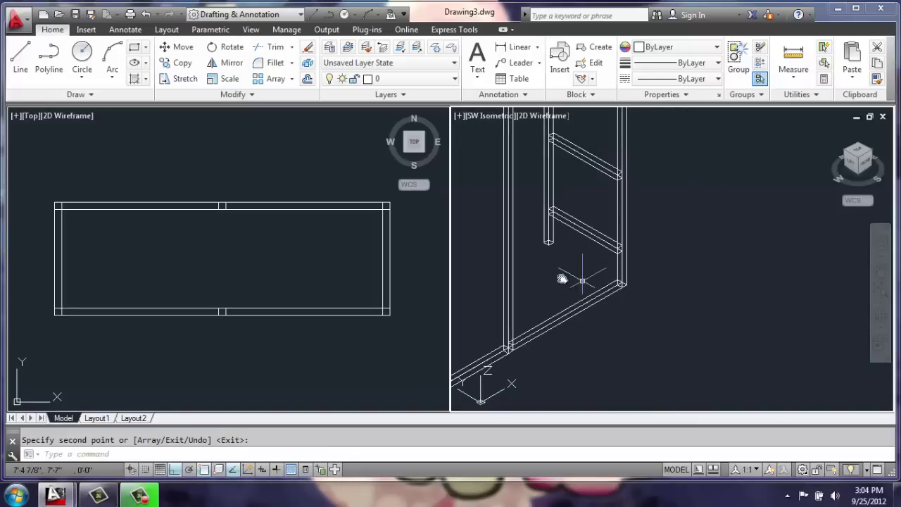
middle_click_drag(561, 275, 656, 269)
Step: Copy the front base rail pieces to the back of the frame
type("c")
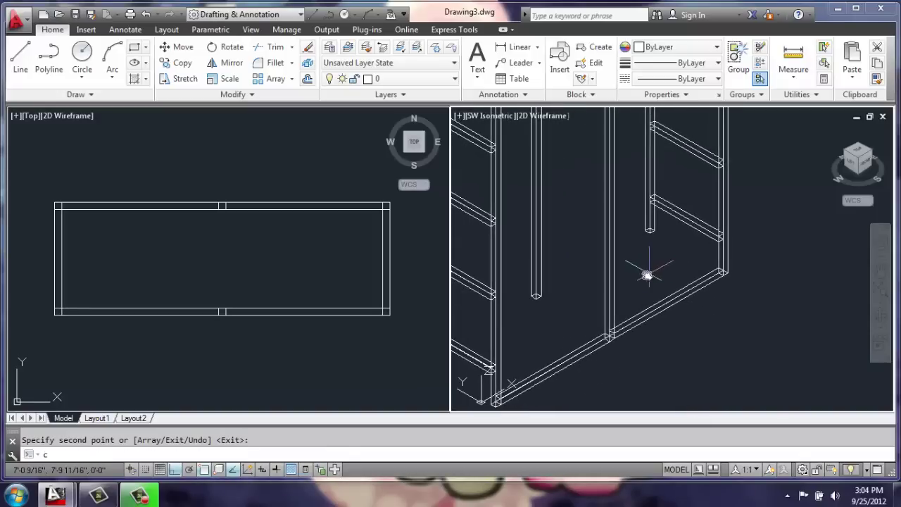
type("o")
key("Return")
left_click(661, 285)
left_click(649, 370)
left_click(545, 341)
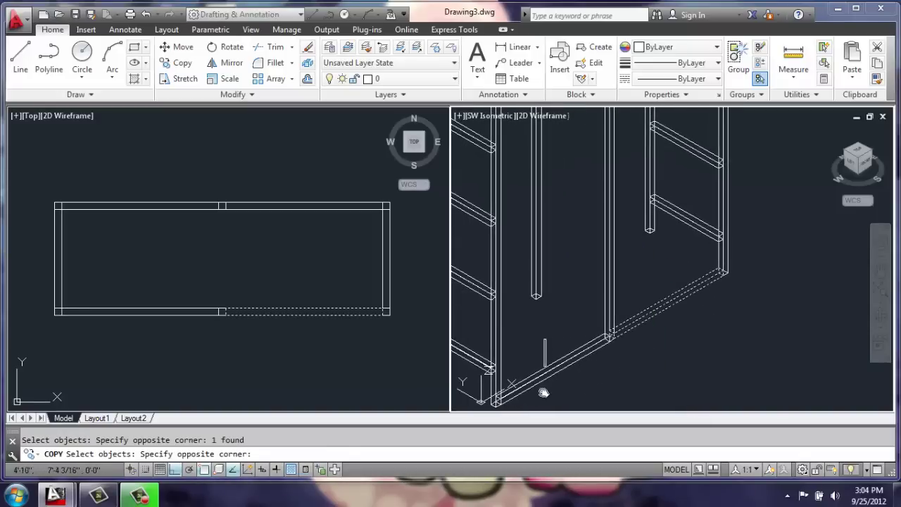
left_click(544, 395)
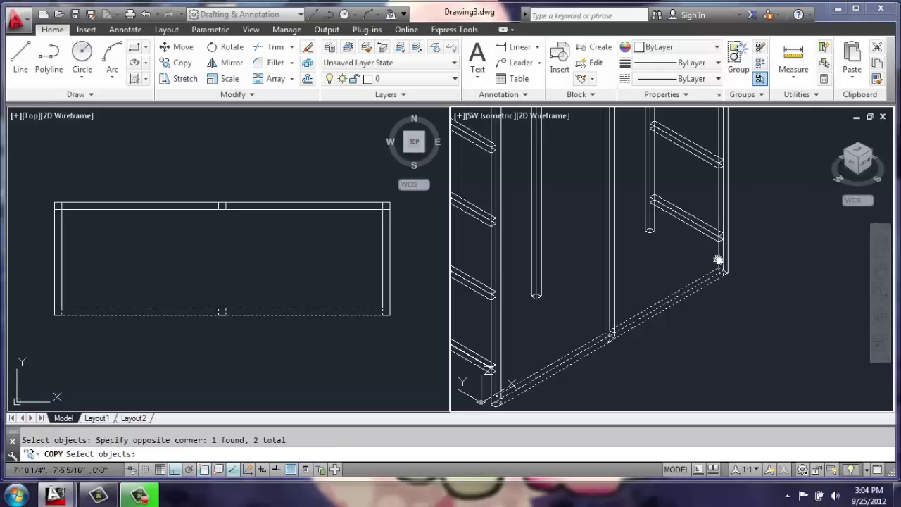
key("Return")
scroll(712, 306, "up", 3)
left_click(706, 331)
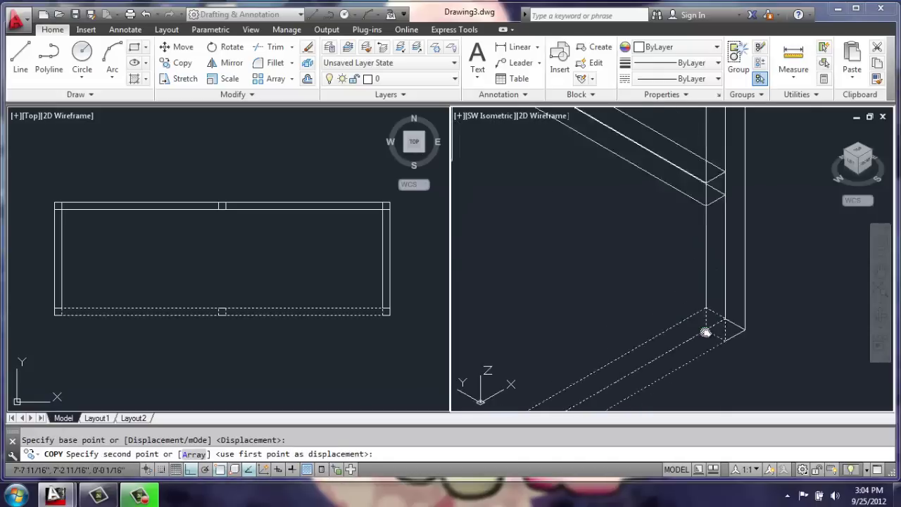
scroll(708, 330, "down", 3)
scroll(633, 271, "up", 3)
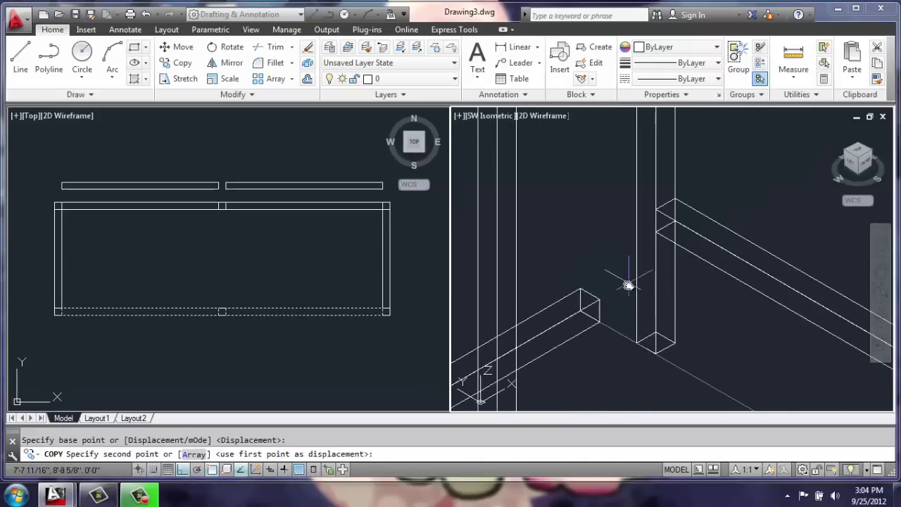
left_click(635, 342)
key("Return")
scroll(638, 328, "down", 4)
scroll(639, 329, "down", 2)
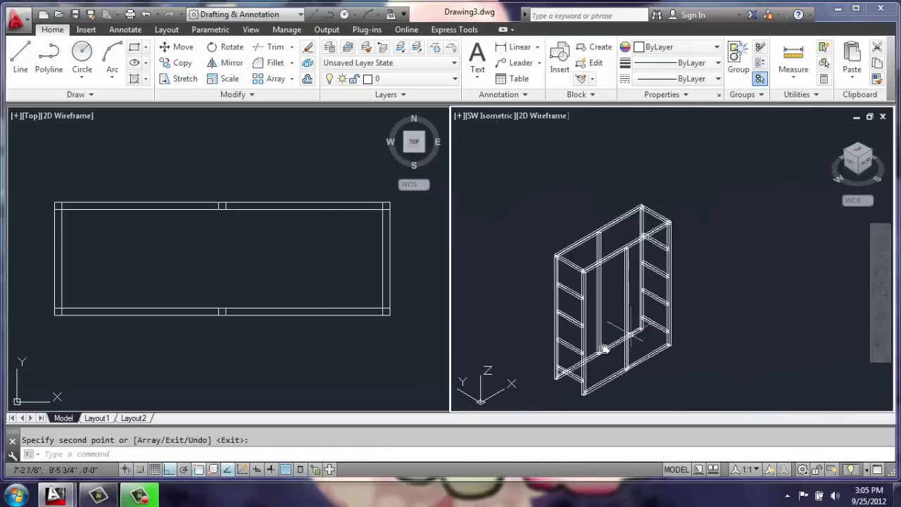
scroll(601, 354, "up", 4)
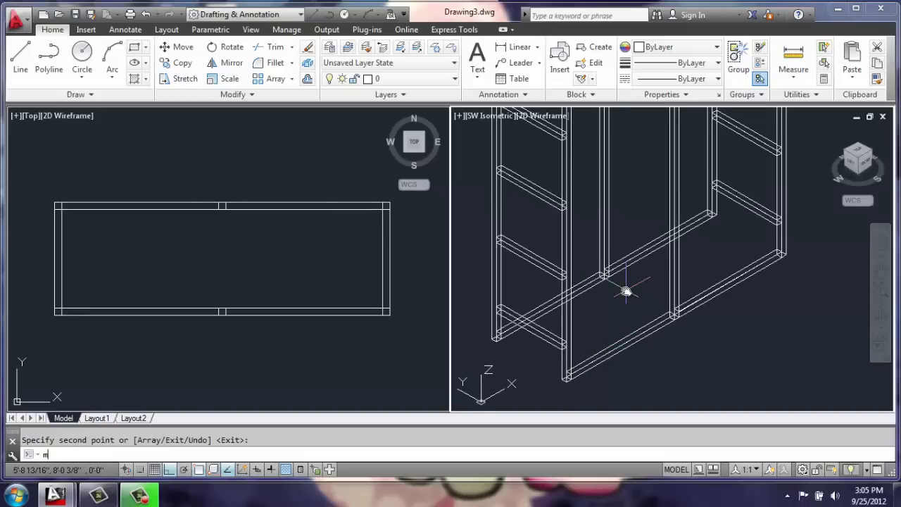
Step: Move both long base rails 2 units up the posts, from rail corner to higher post endpoint
type("m")
key("Return")
left_click(595, 283)
left_click(617, 343)
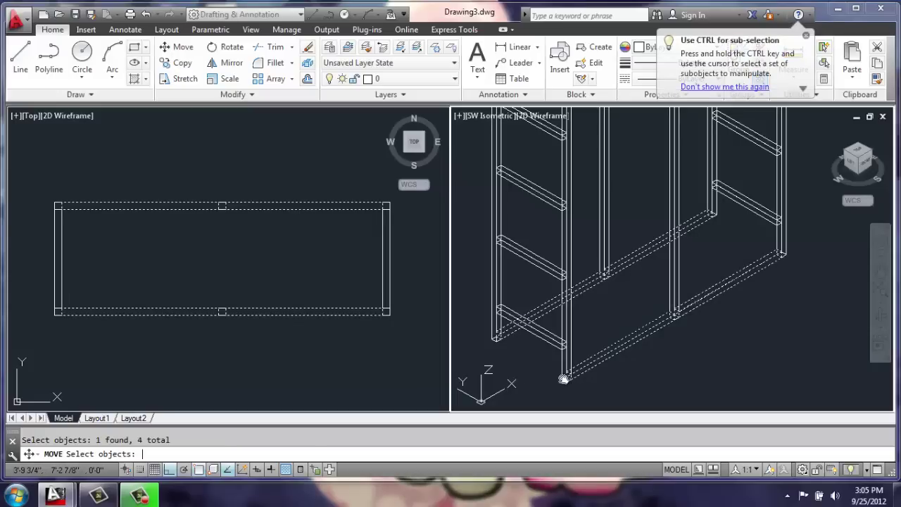
key("Return")
scroll(563, 379, "up", 5)
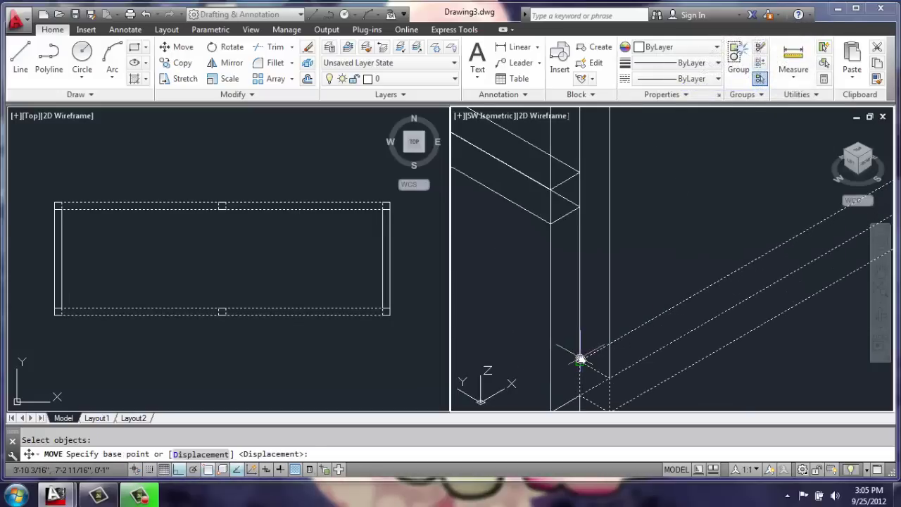
left_click(579, 361)
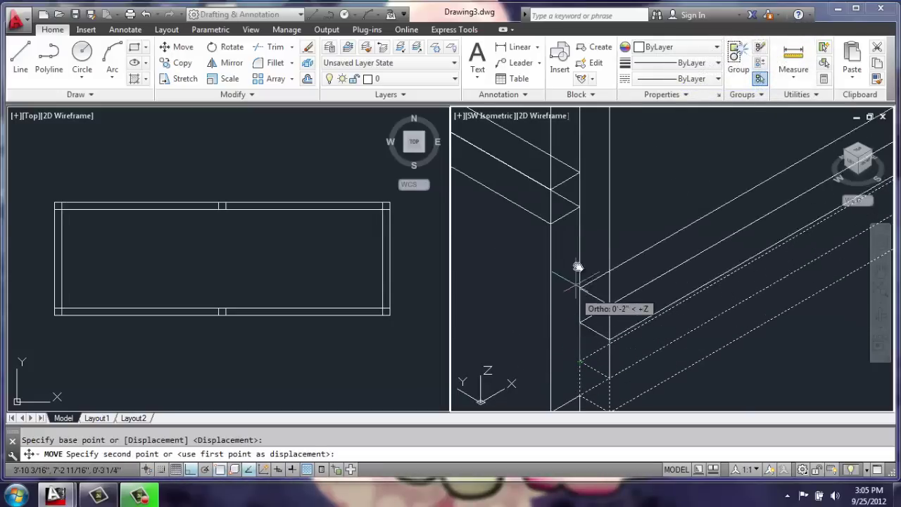
left_click(577, 174)
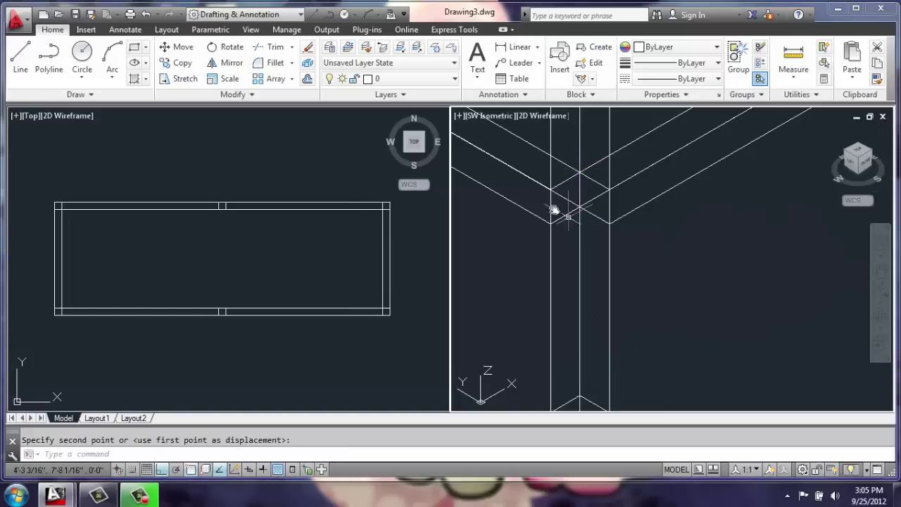
scroll(594, 233, "down", 8)
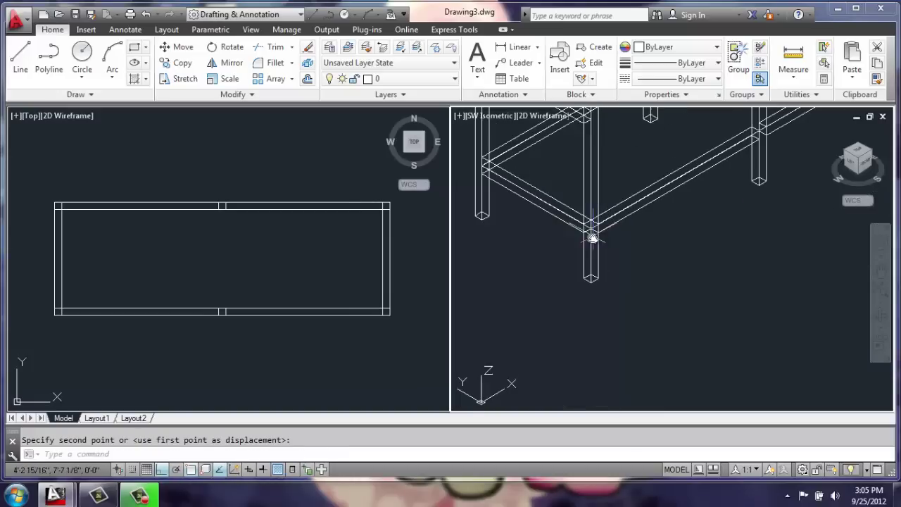
scroll(588, 304, "up", 2)
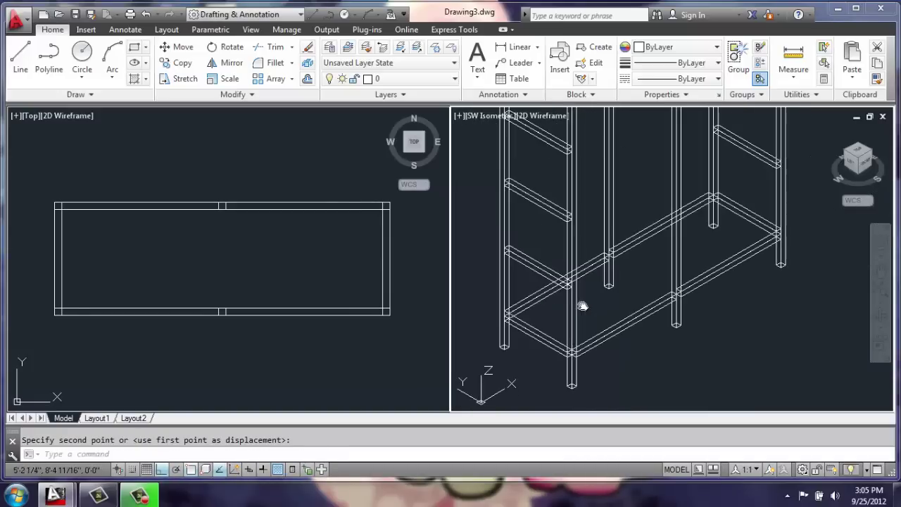
Step: Copy the four raised base rails, crossing-selected, using the frame corner as base point
key("Return")
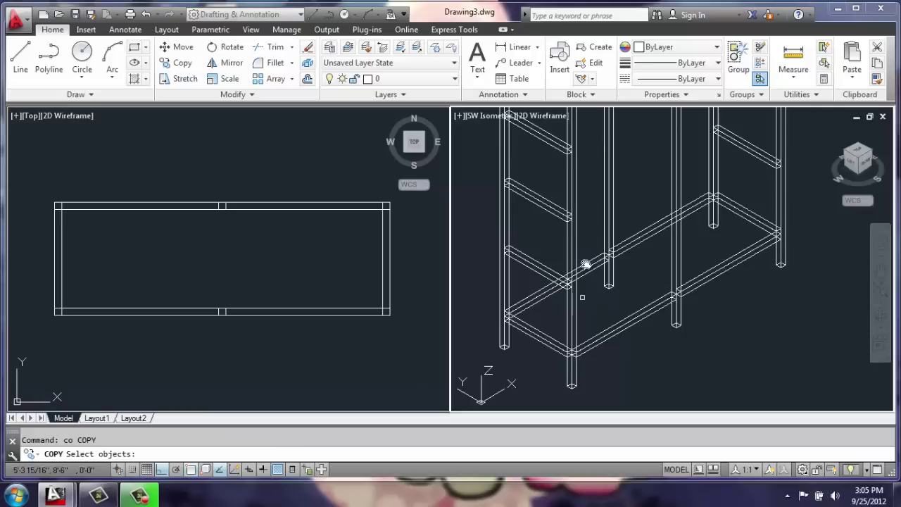
left_click(595, 375)
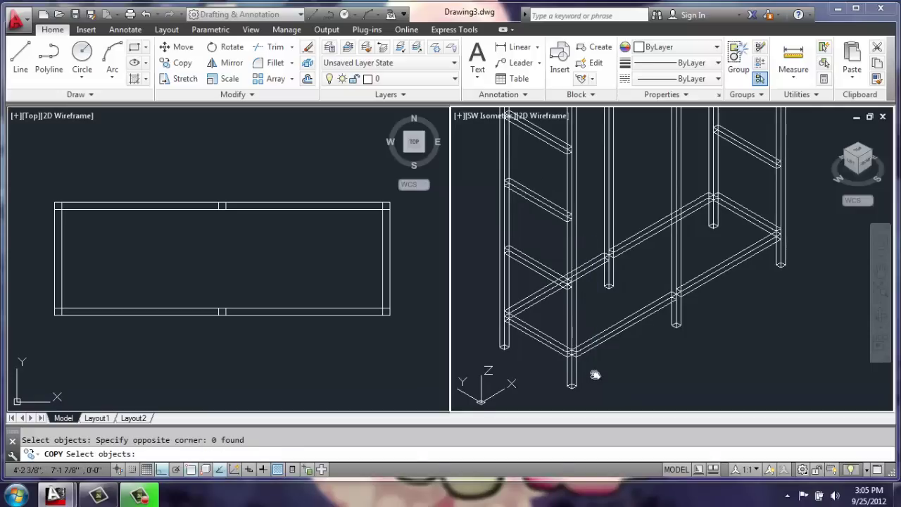
left_click(598, 247)
left_click(579, 365)
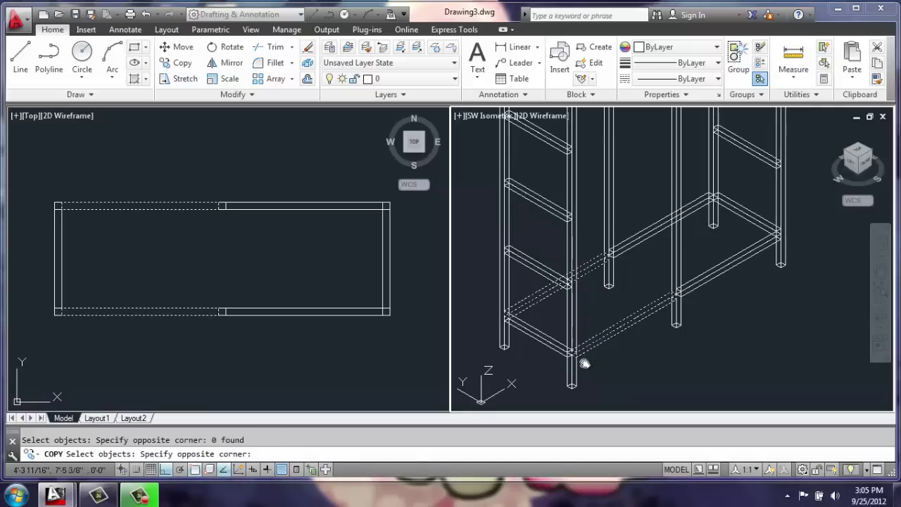
left_click(704, 169)
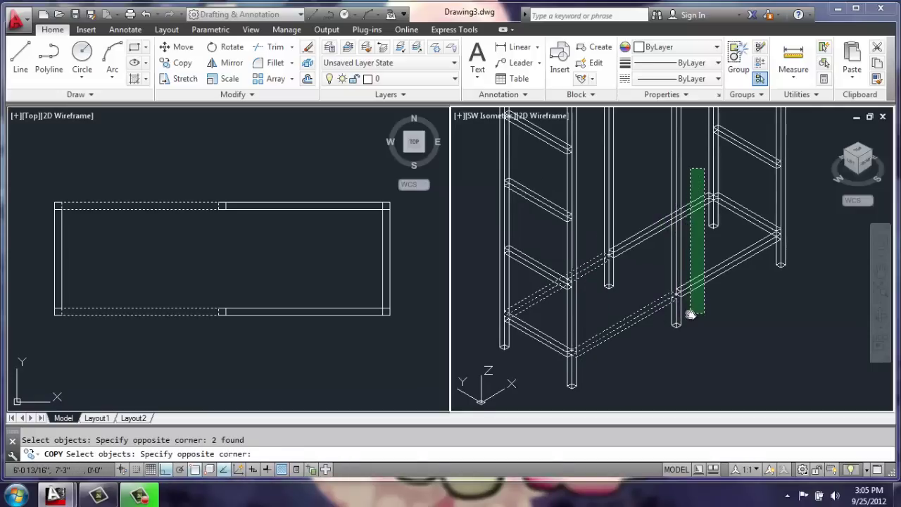
left_click(687, 318)
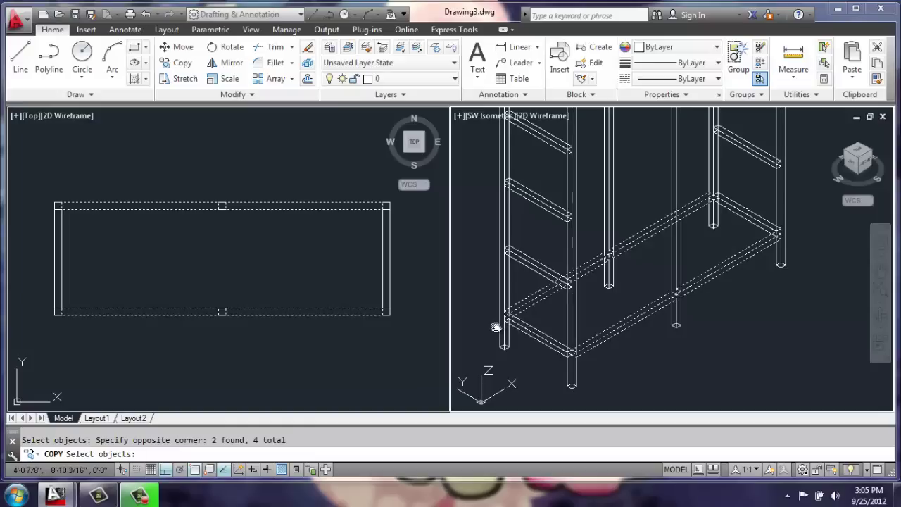
key("Return")
scroll(511, 309, "up", 3)
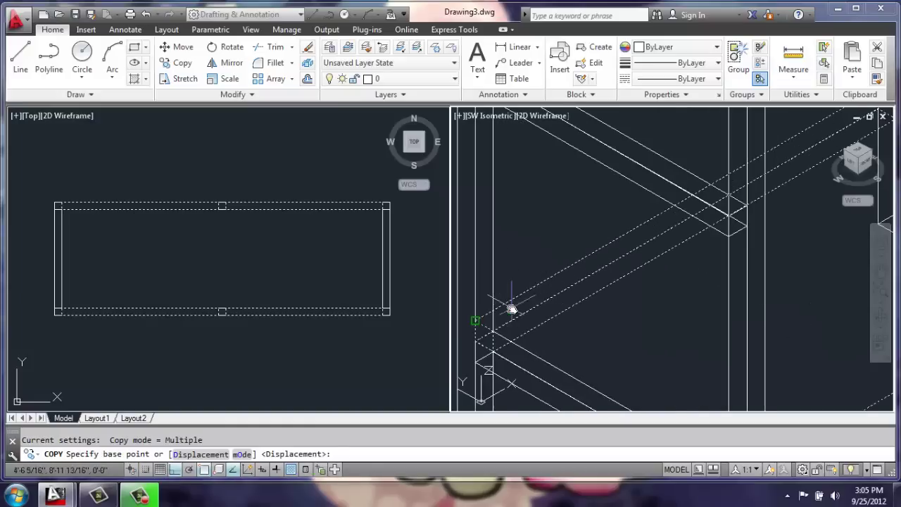
left_click(471, 320)
scroll(473, 318, "down", 5)
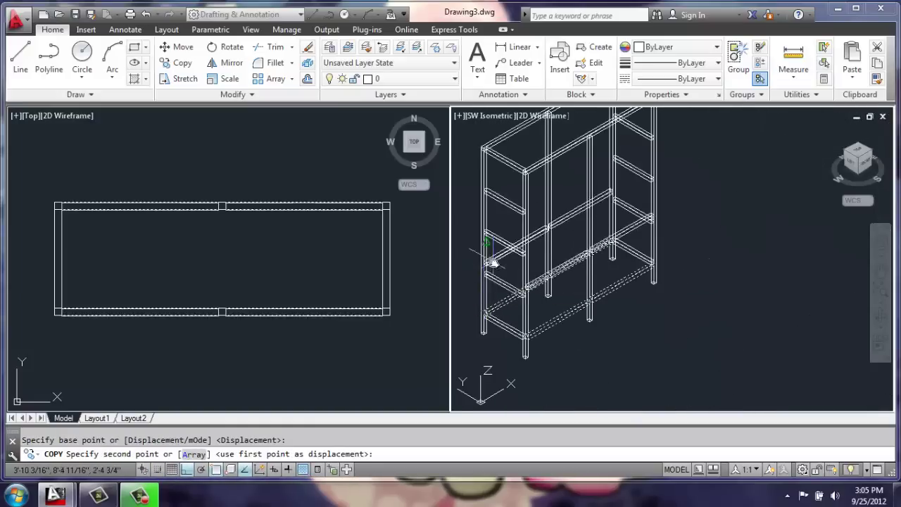
middle_click_drag(490, 262, 519, 306)
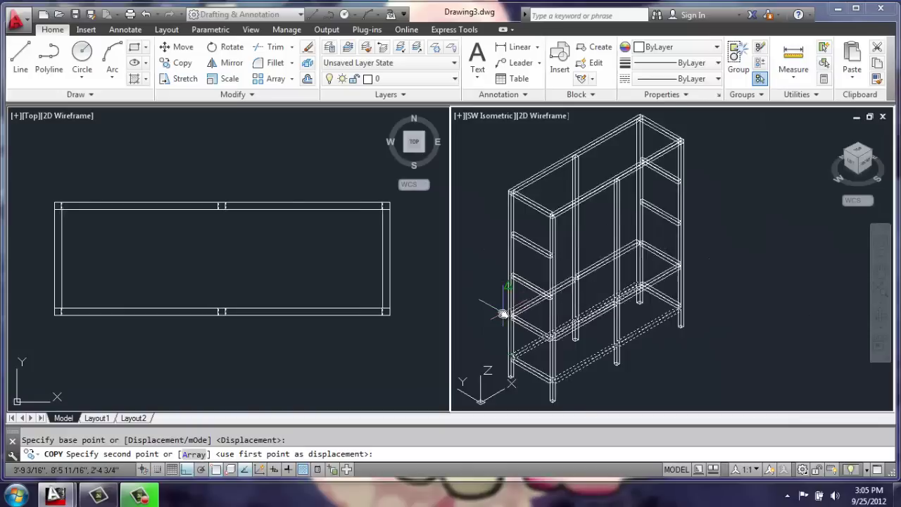
scroll(505, 313, "up", 4)
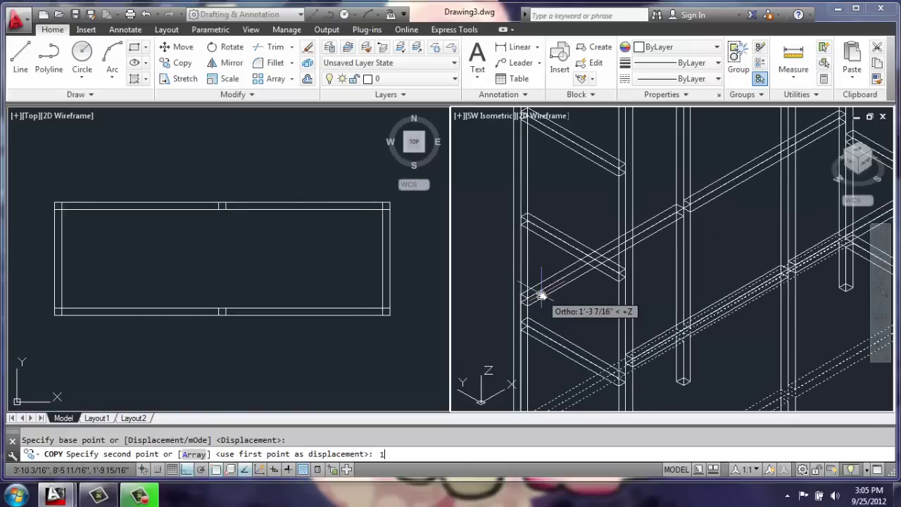
Step: Place the rail set copies 13, 26 and 39 units up the posts
type("13")
key("Return")
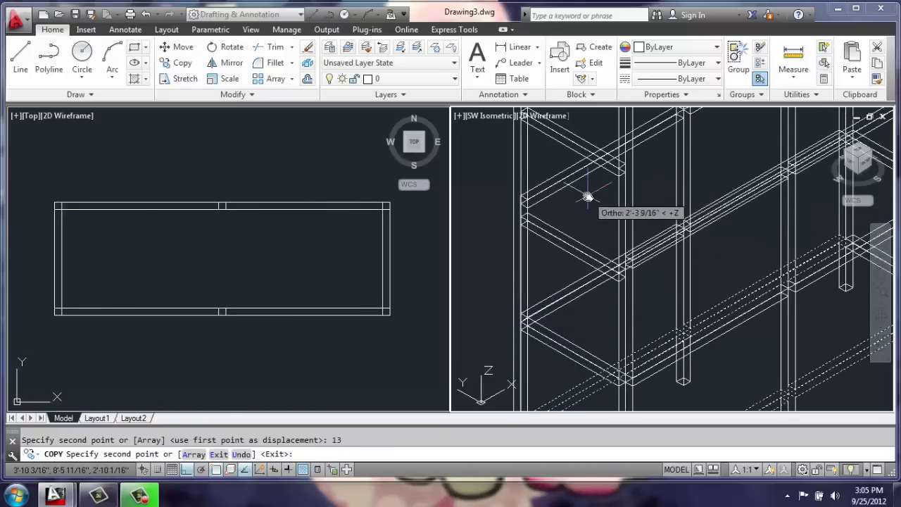
type("26")
key("Return")
scroll(590, 182, "down", 4)
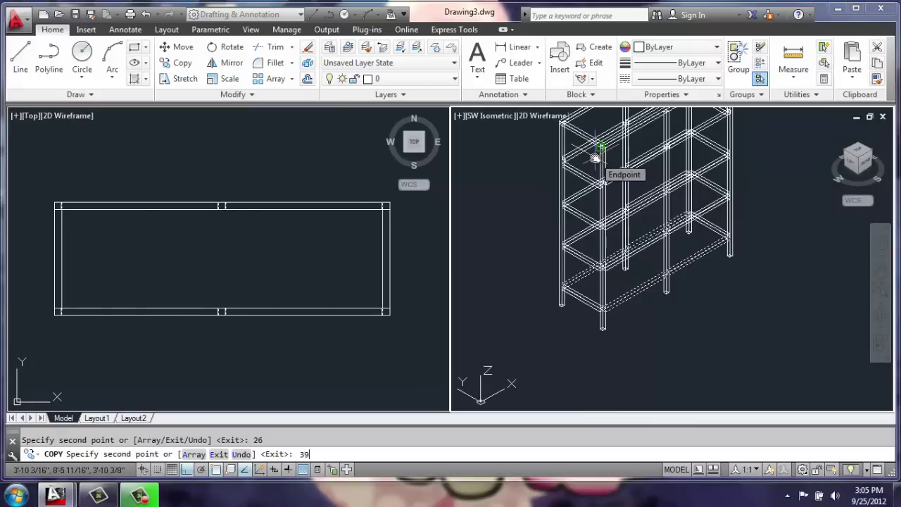
type("39")
key("Return")
key("Return")
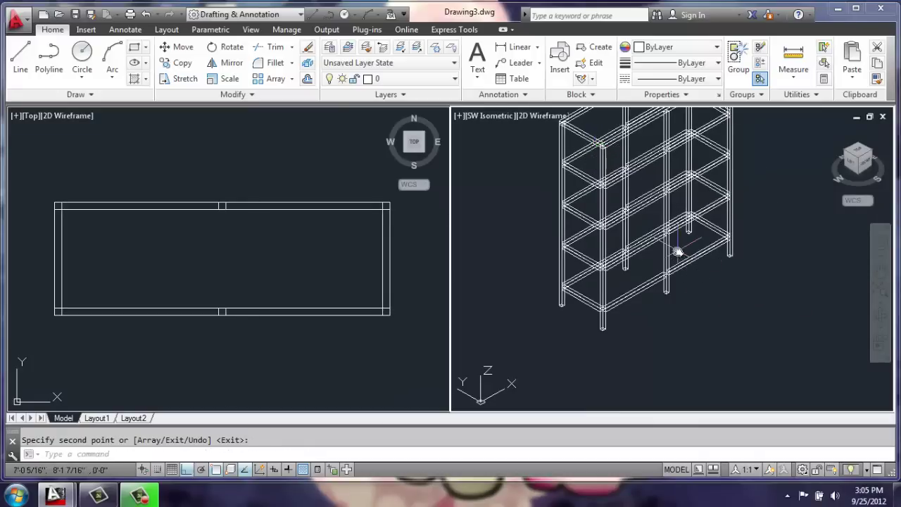
scroll(677, 252, "down", 2)
scroll(677, 319, "up", 2)
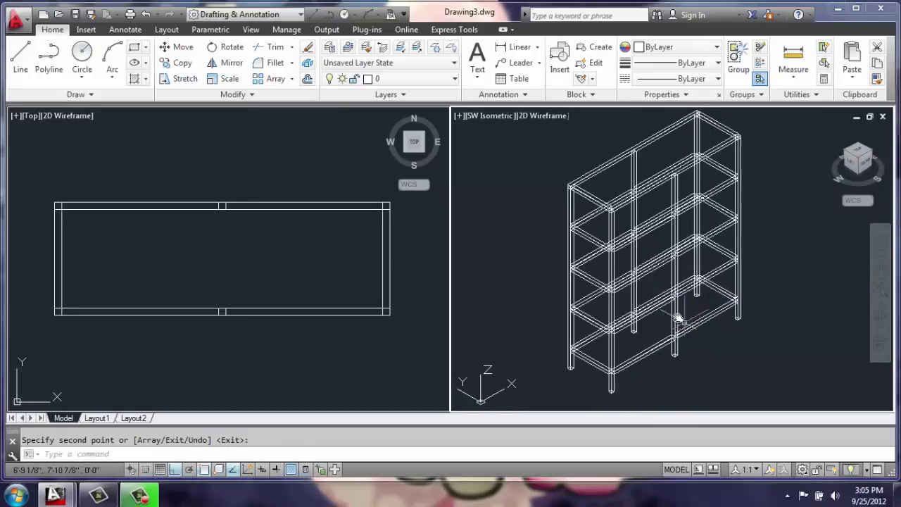
Step: Set the isometric viewport to the Shaded visual style and start orbiting the frame
left_click(540, 116)
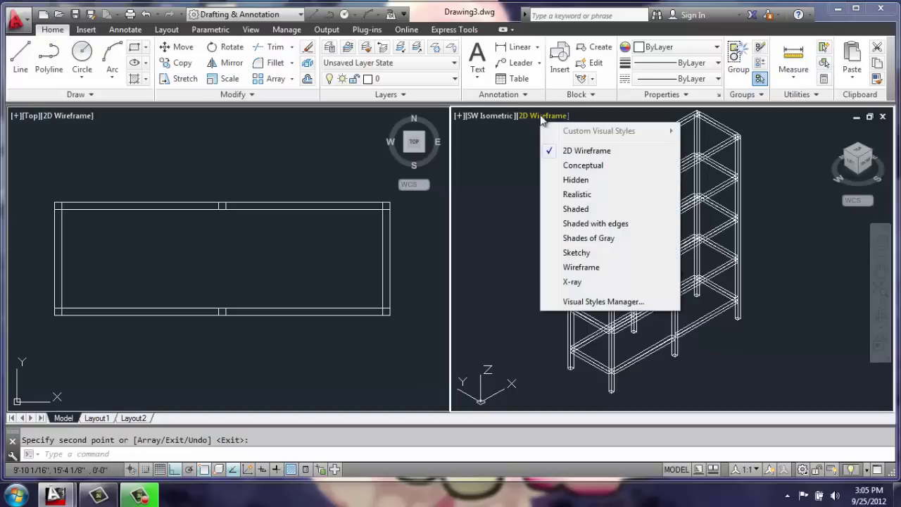
left_click(575, 210)
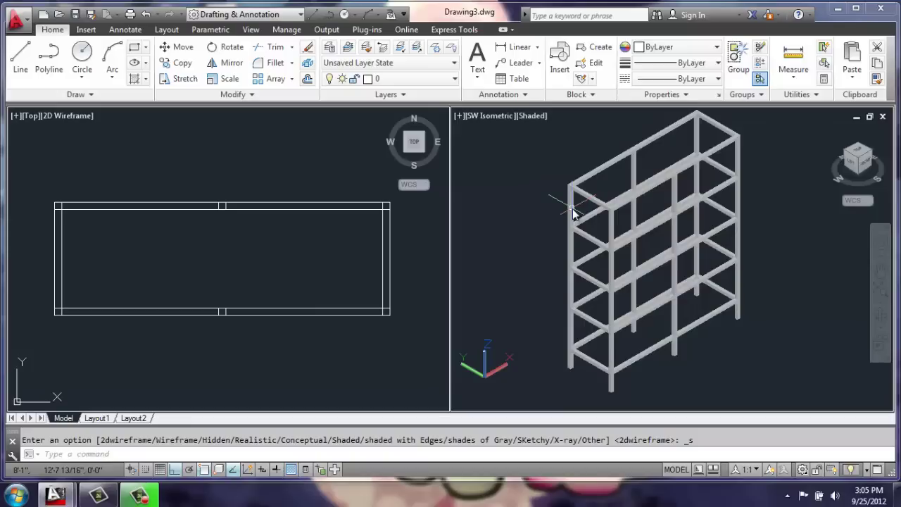
left_click(880, 316)
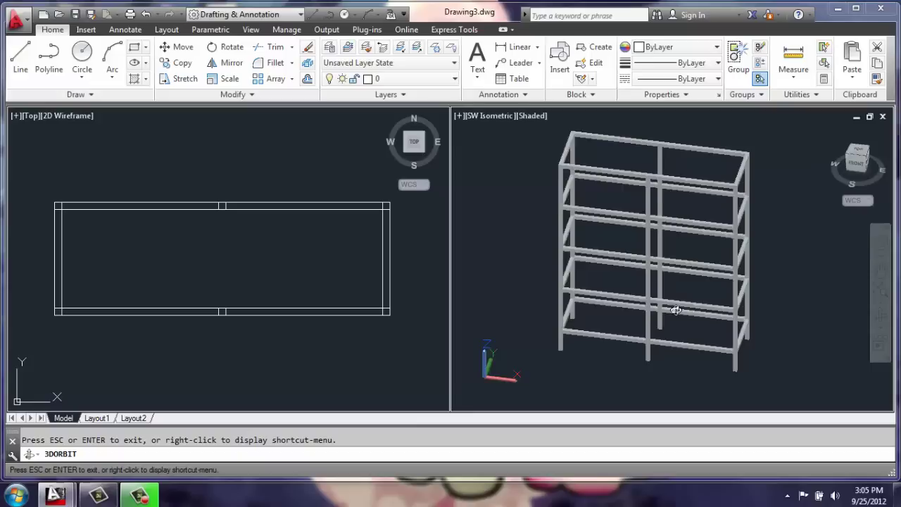